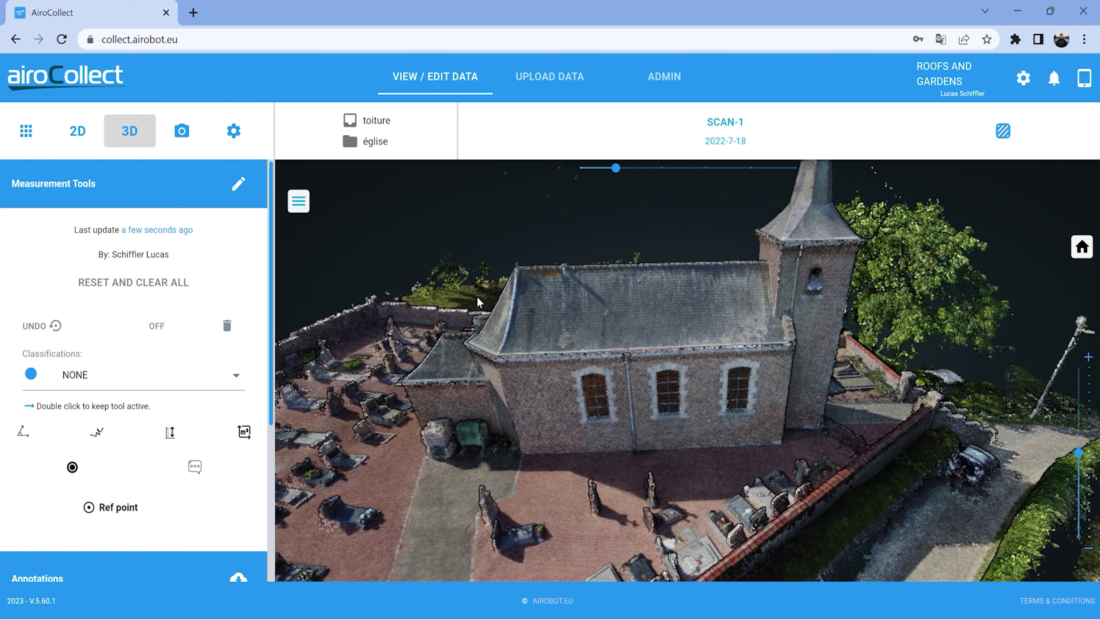
Switch the church scan from the point cloud to the mesh model.
{"action": "left_click_drag", "start_coordinate": [468, 273], "coordinate": [785, 364]}
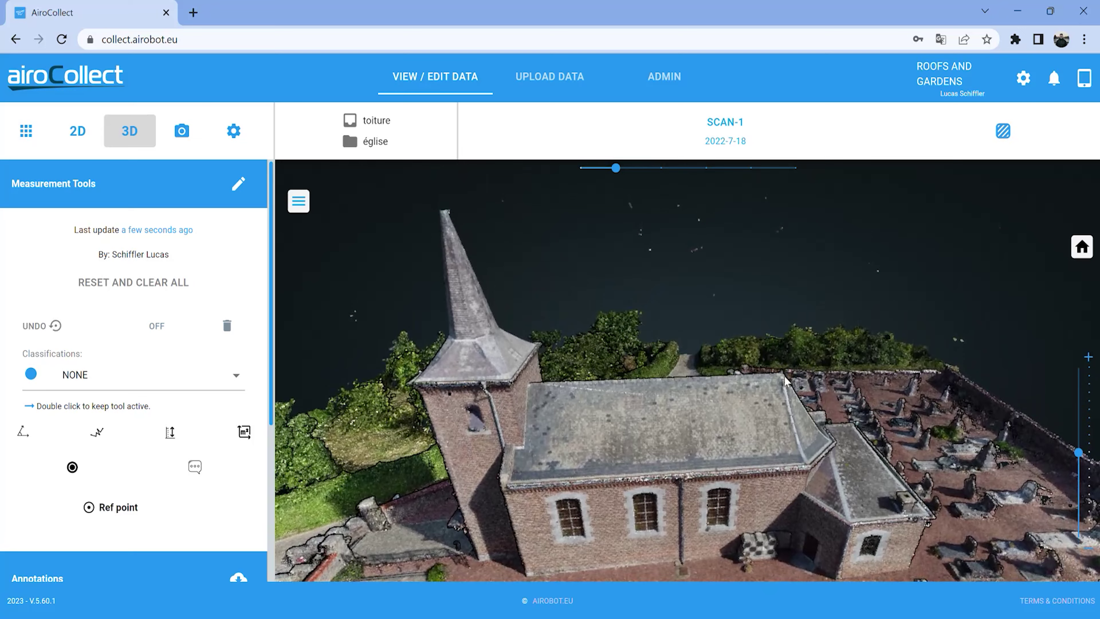
{"action": "left_click_drag", "start_coordinate": [735, 456], "coordinate": [721, 361]}
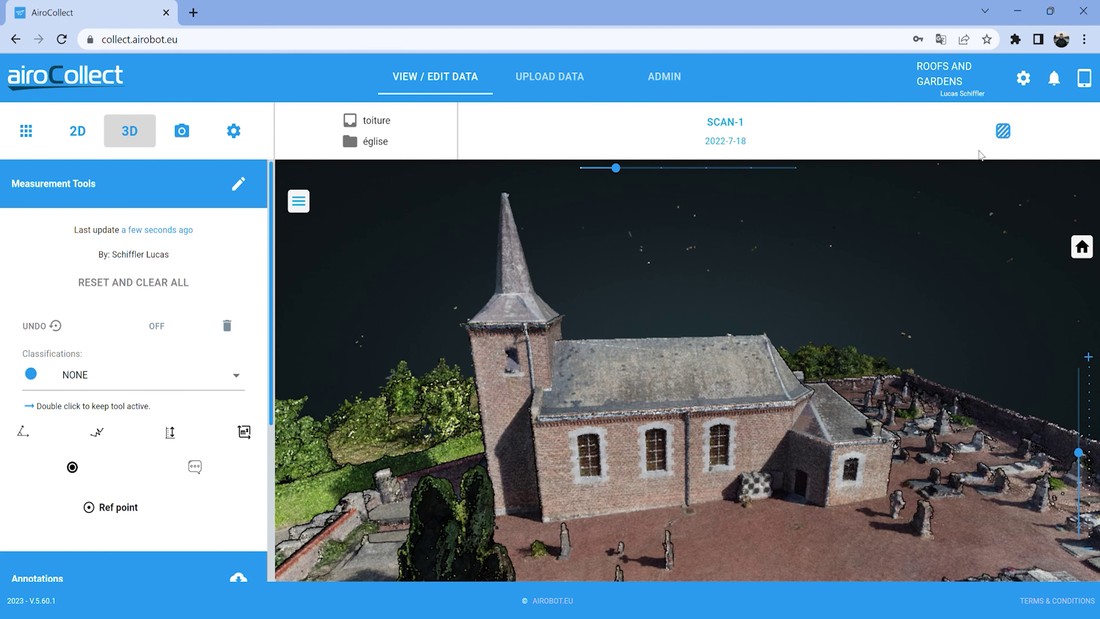
{"action": "left_click", "coordinate": [1003, 130]}
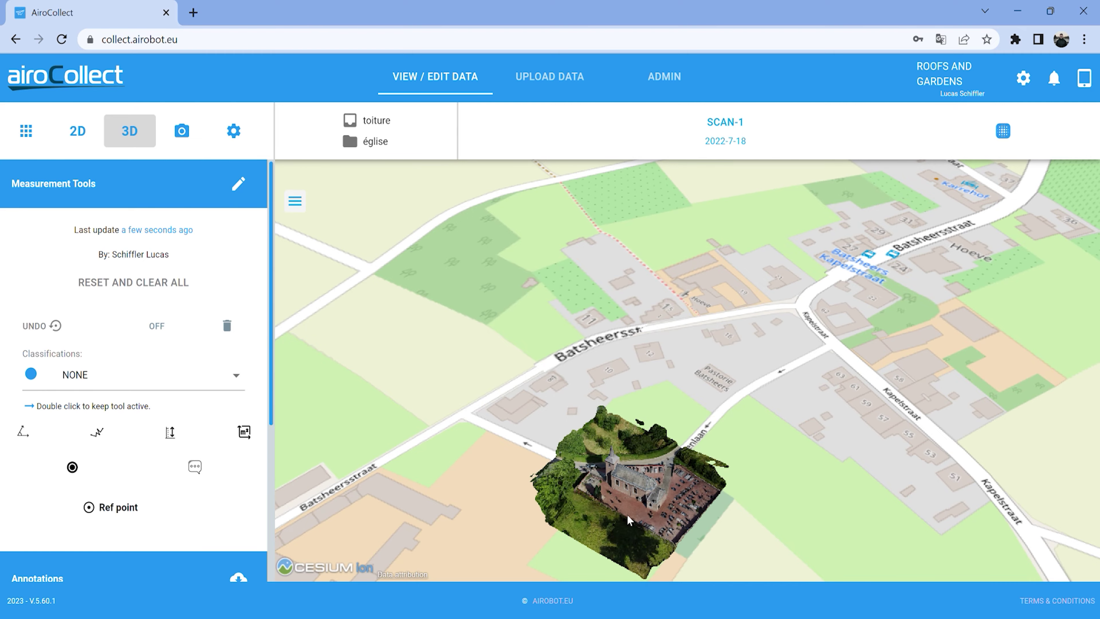
Examine the church's slate roof, eaves and tower in the mesh model, up close and from the side.
{"action": "scroll", "coordinate": [628, 515], "scroll_direction": "up", "scroll_amount": 5}
{"action": "scroll", "coordinate": [647, 373], "scroll_direction": "up", "scroll_amount": 3}
{"action": "middle_click_drag", "start_coordinate": [601, 379], "coordinate": [670, 353]}
{"action": "scroll", "coordinate": [657, 351], "scroll_direction": "up", "scroll_amount": 3}
{"action": "middle_click_drag", "start_coordinate": [783, 382], "coordinate": [434, 342]}
{"action": "middle_click_drag", "start_coordinate": [733, 349], "coordinate": [733, 386]}
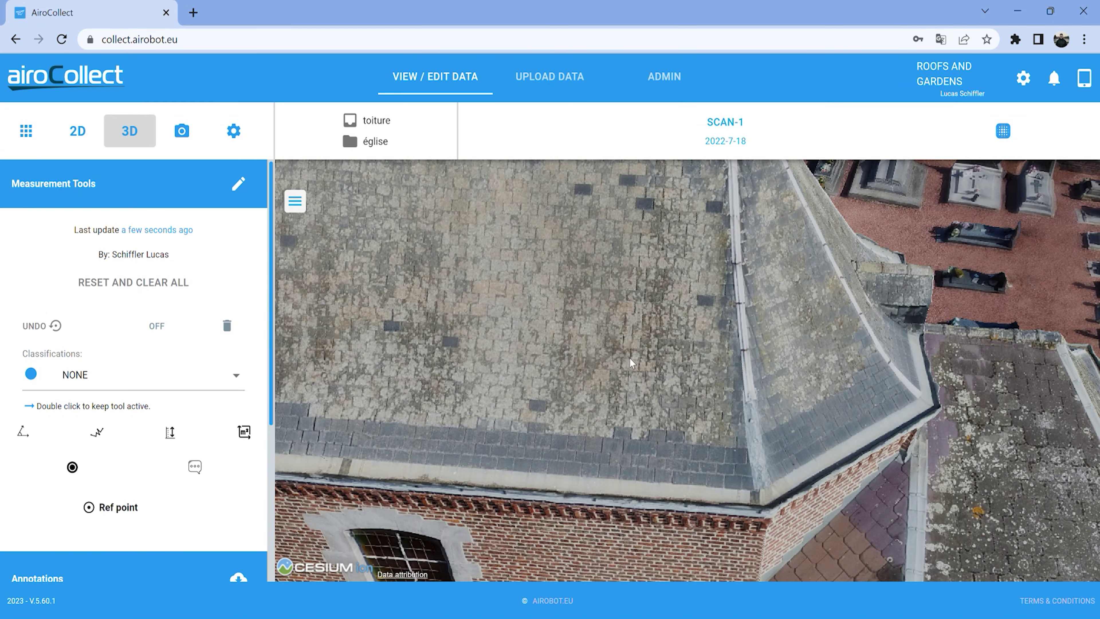
{"action": "scroll", "coordinate": [629, 358], "scroll_direction": "down", "scroll_amount": 5}
{"action": "left_click_drag", "start_coordinate": [620, 315], "coordinate": [893, 401]}
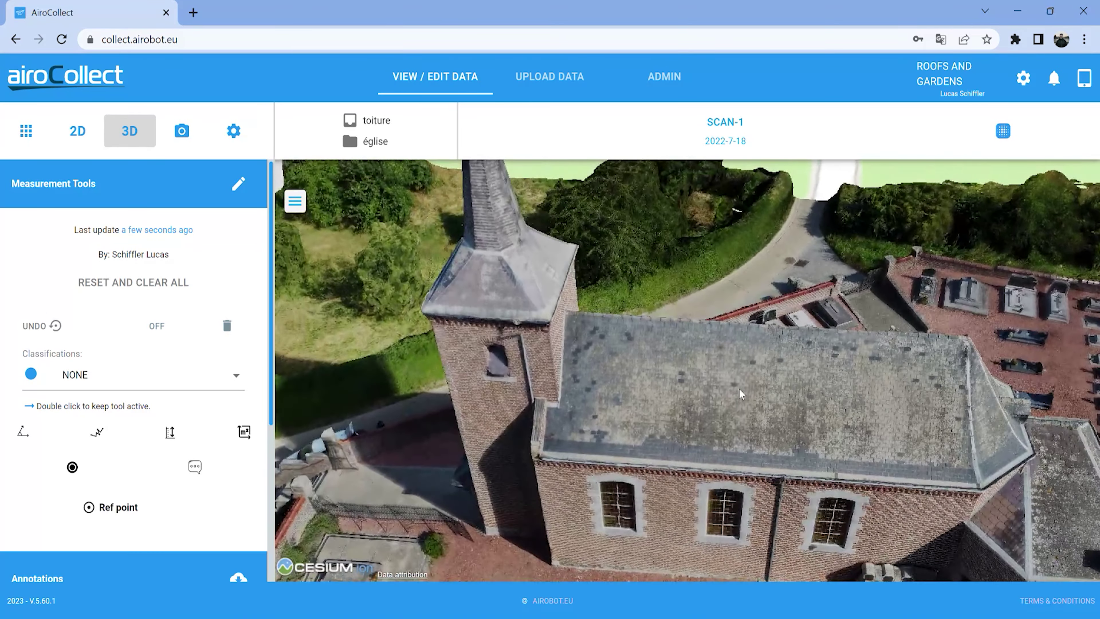
{"action": "middle_click_drag", "start_coordinate": [630, 342], "coordinate": [826, 328]}
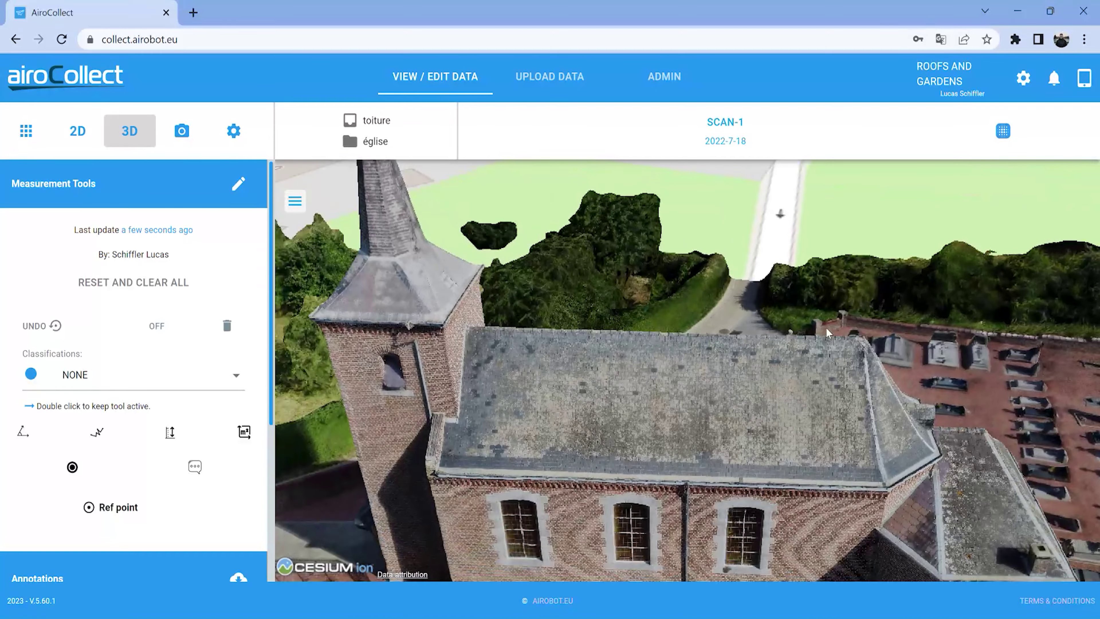
Return the scan to the point cloud display and examine the church's roof and side wall.
{"action": "left_click", "coordinate": [1008, 136]}
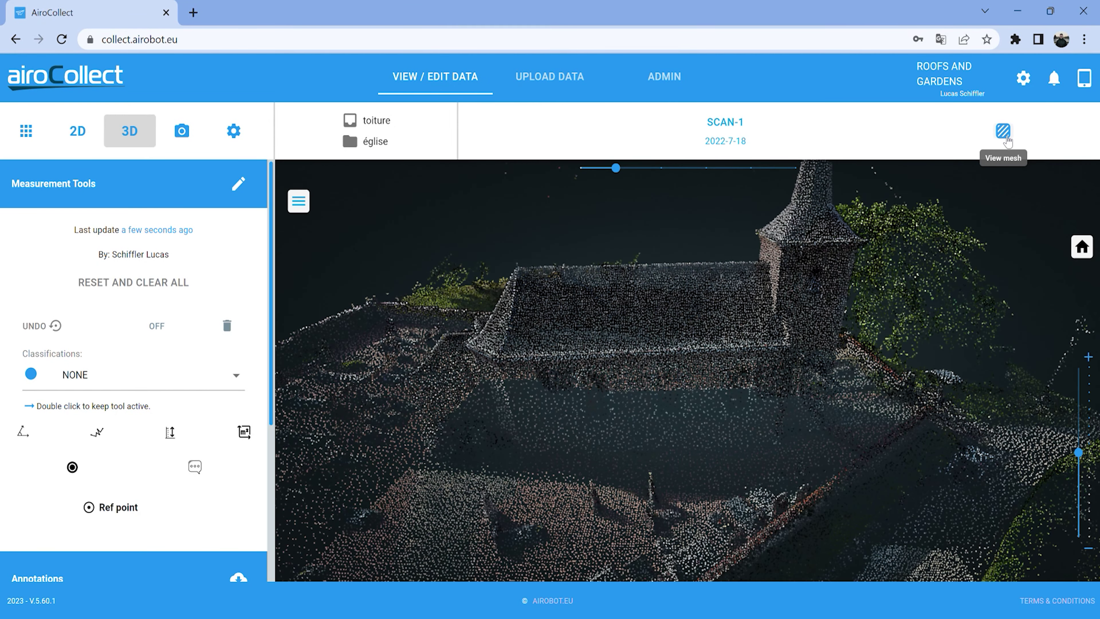
{"action": "middle_click_drag", "start_coordinate": [548, 307], "coordinate": [809, 329]}
{"action": "scroll", "coordinate": [722, 371], "scroll_direction": "up", "scroll_amount": 4}
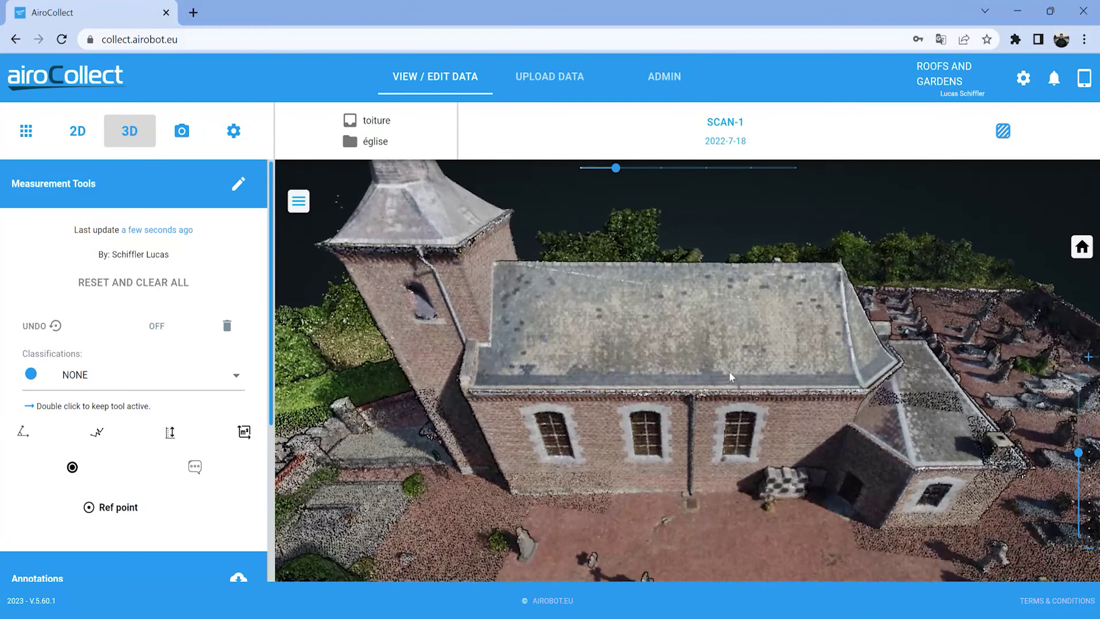
{"action": "left_click_drag", "start_coordinate": [838, 368], "coordinate": [811, 338]}
{"action": "middle_click_drag", "start_coordinate": [813, 344], "coordinate": [618, 389]}
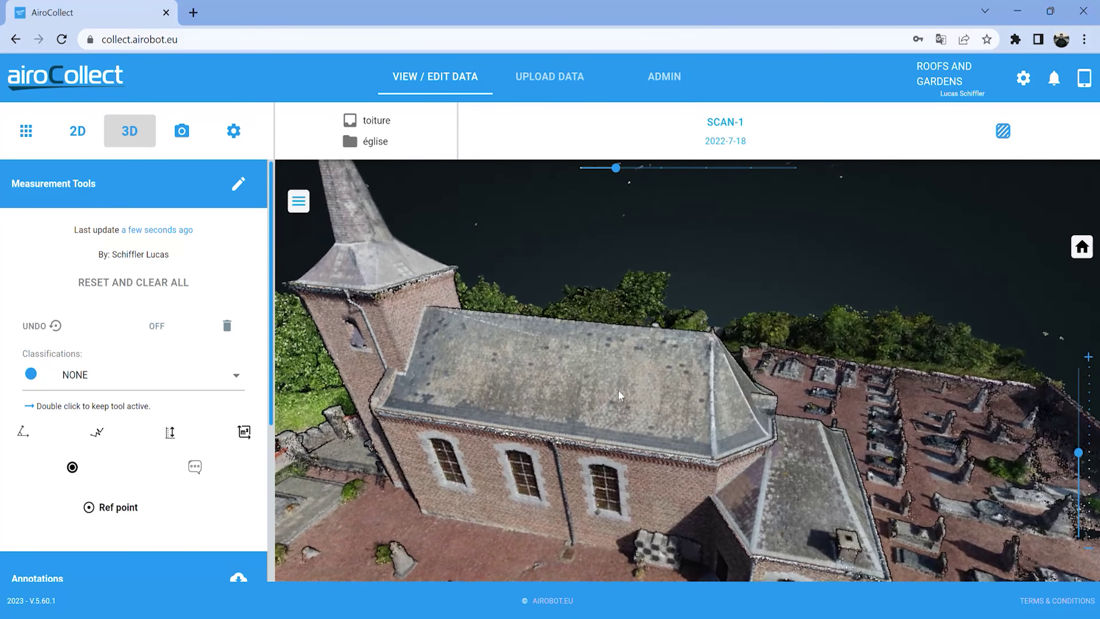
{"action": "middle_click_drag", "start_coordinate": [677, 407], "coordinate": [694, 392]}
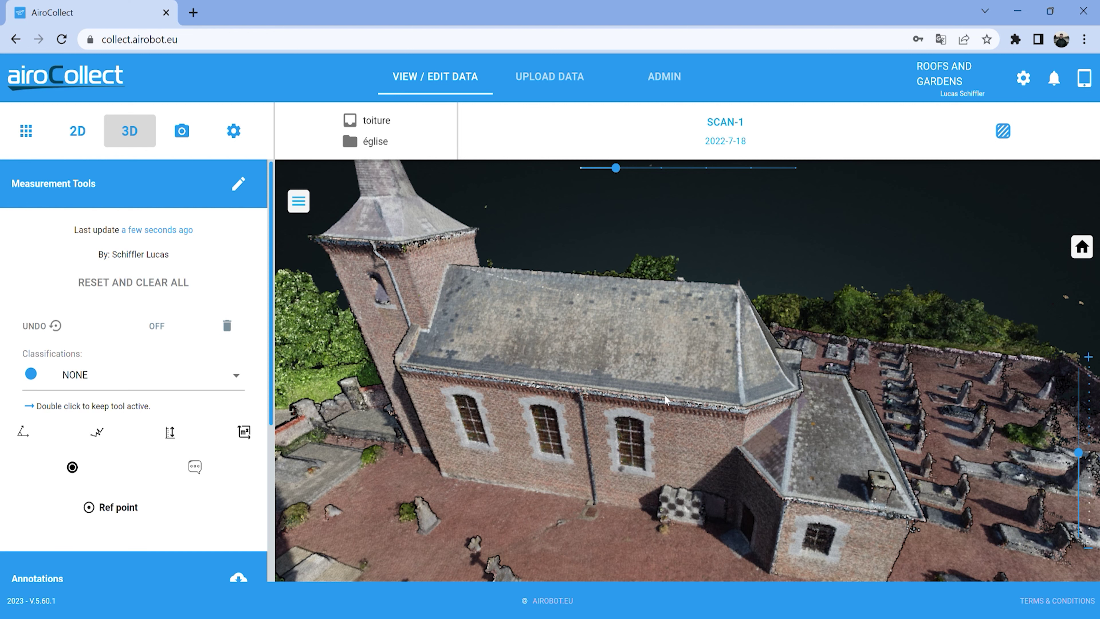
{"action": "left_click_drag", "start_coordinate": [729, 383], "coordinate": [739, 382]}
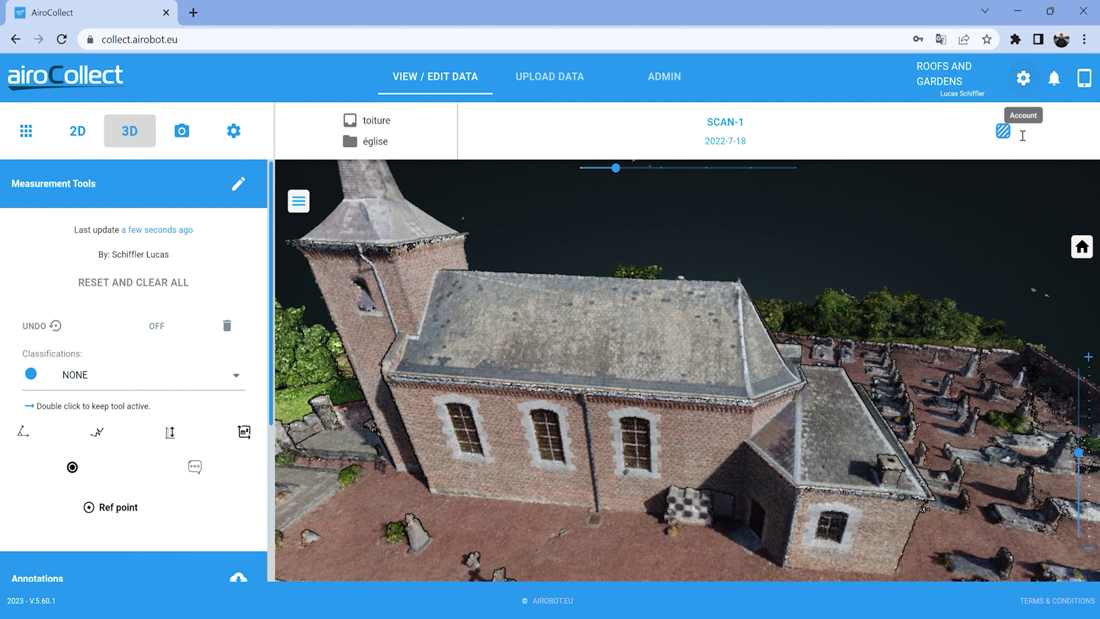
{"action": "left_click", "coordinate": [1024, 79]}
{"action": "left_click", "coordinate": [947, 281]}
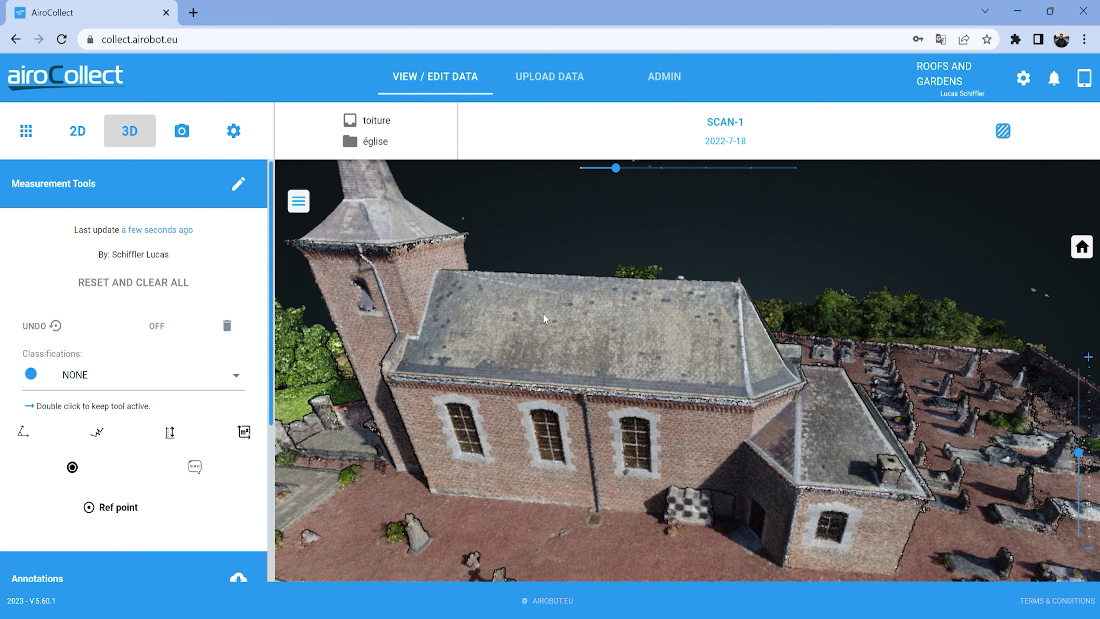
{"action": "left_click_drag", "start_coordinate": [760, 390], "coordinate": [588, 380]}
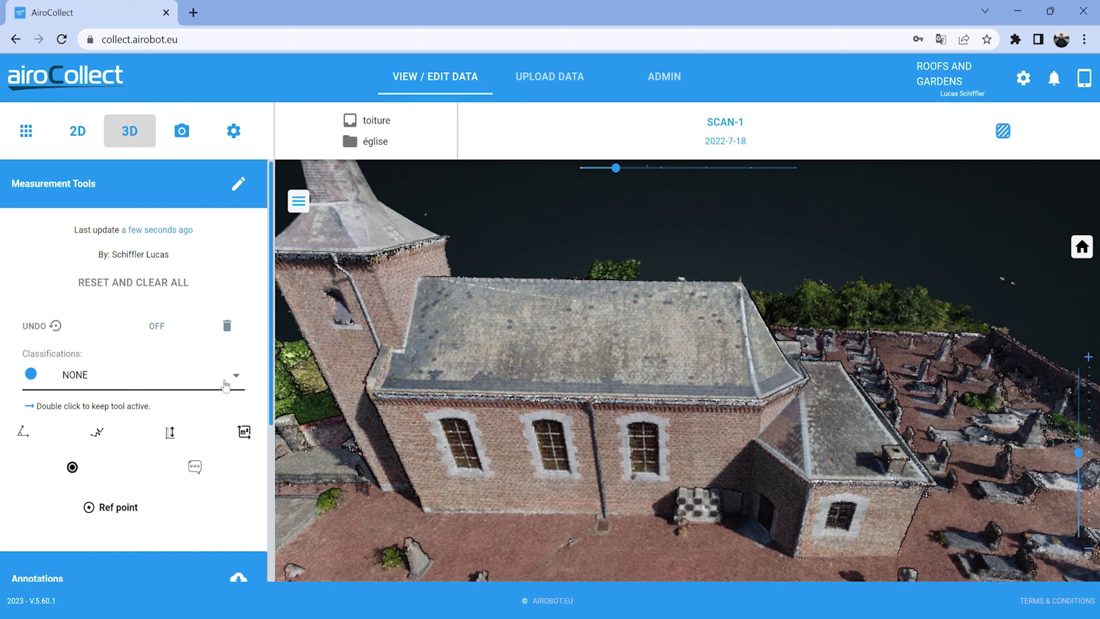
Add a NONE-classified annotation titled "test" with the image Points-dattention-quels-sont-les-signes-dune-deterioration-de-la-corniche.png on the annex roof's eave.
{"action": "left_click", "coordinate": [236, 377]}
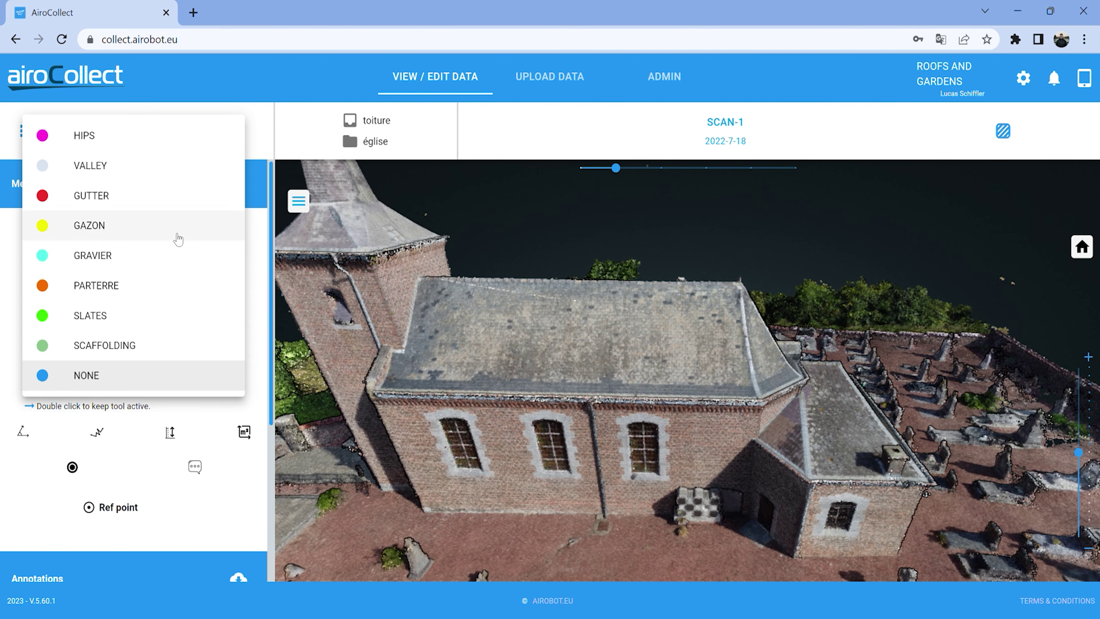
{"action": "left_click", "coordinate": [127, 381]}
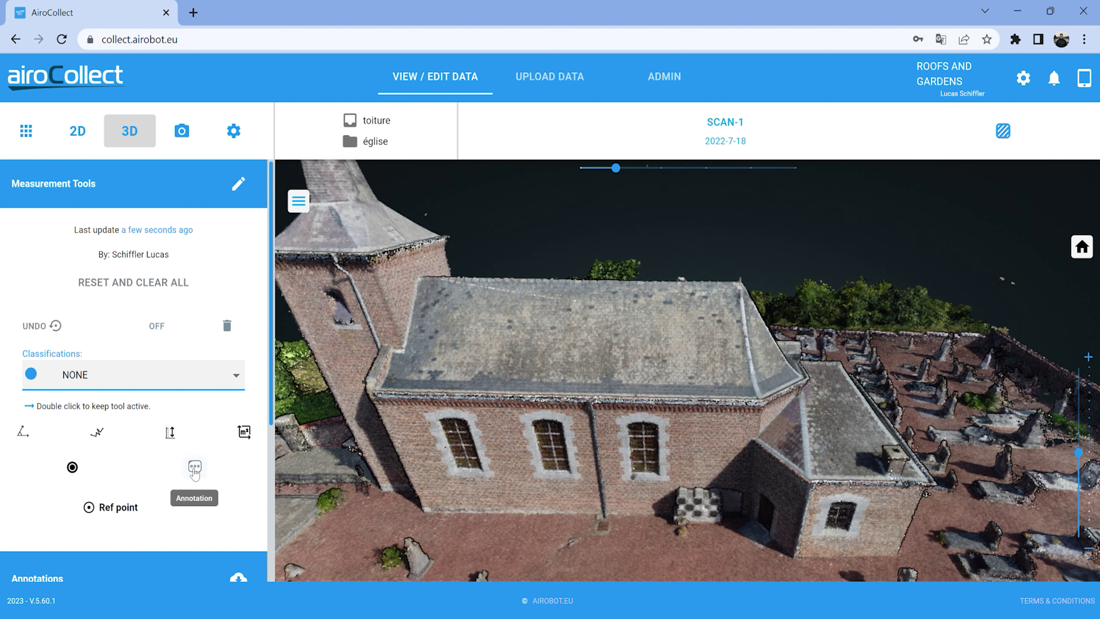
{"action": "left_click", "coordinate": [194, 468]}
{"action": "scroll", "coordinate": [199, 507], "scroll_direction": "down", "scroll_amount": 3}
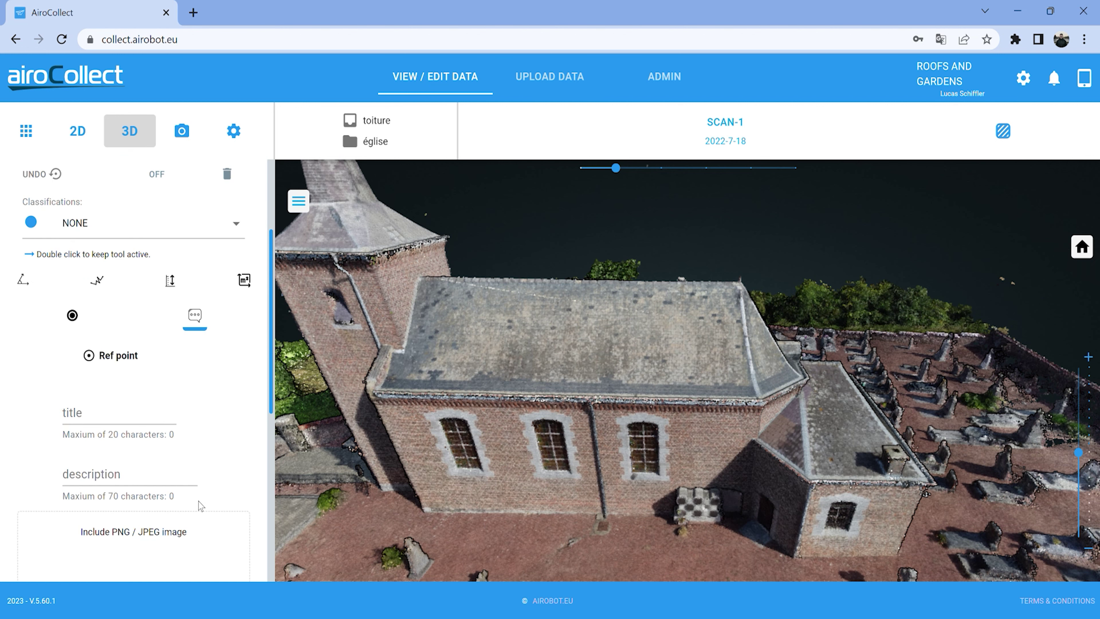
{"action": "left_click", "coordinate": [104, 422]}
{"action": "scroll", "coordinate": [224, 417], "scroll_direction": "down", "scroll_amount": 2}
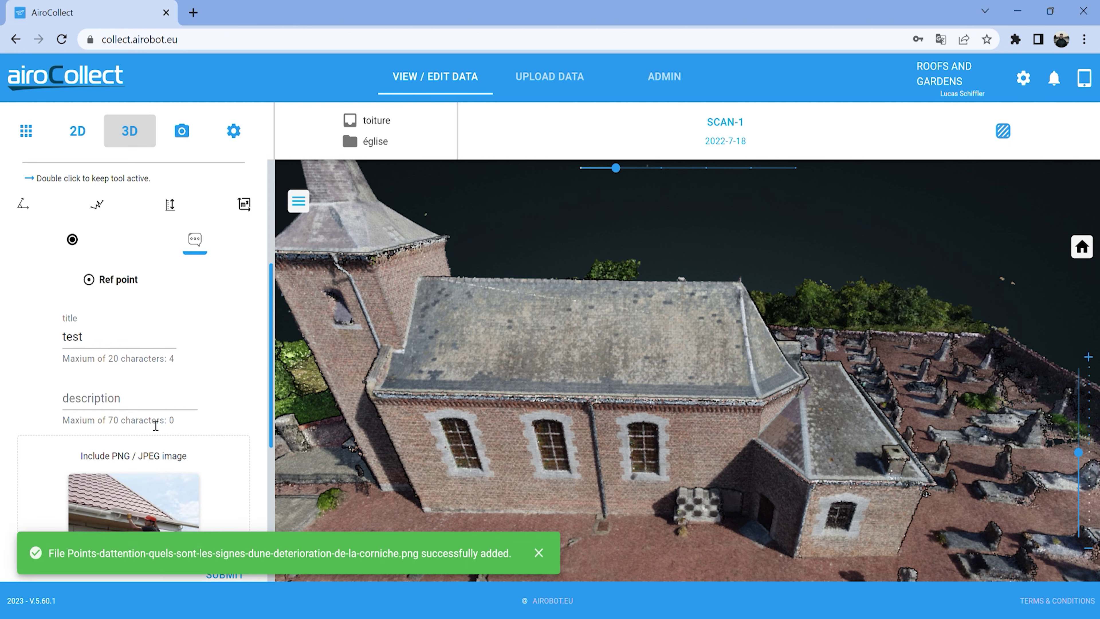
{"action": "scroll", "coordinate": [156, 426], "scroll_direction": "down", "scroll_amount": 3}
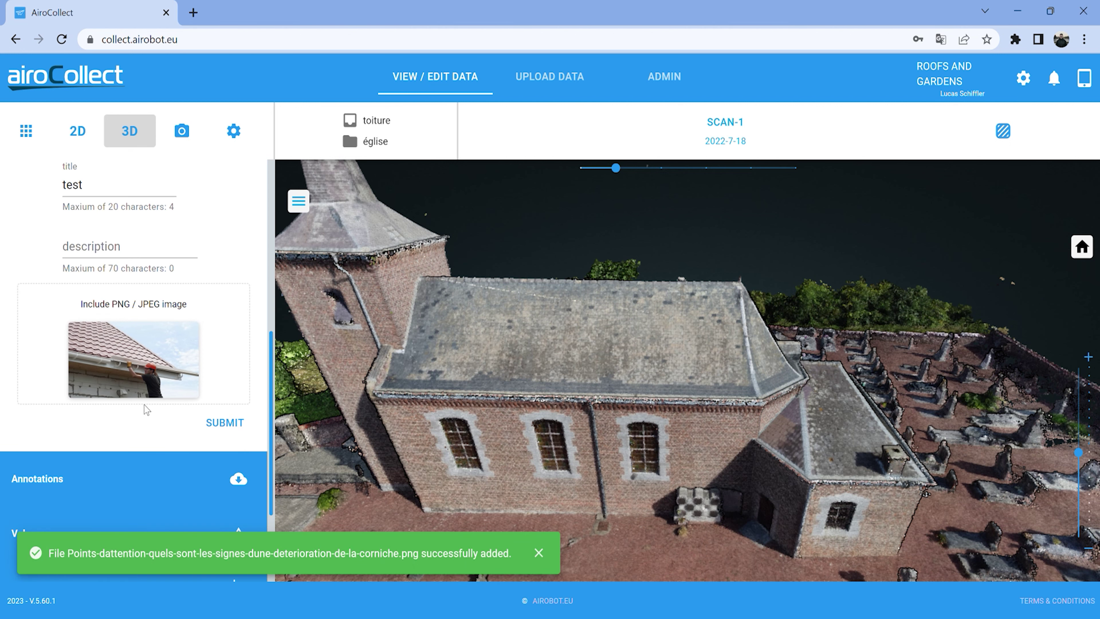
{"action": "left_click", "coordinate": [225, 423]}
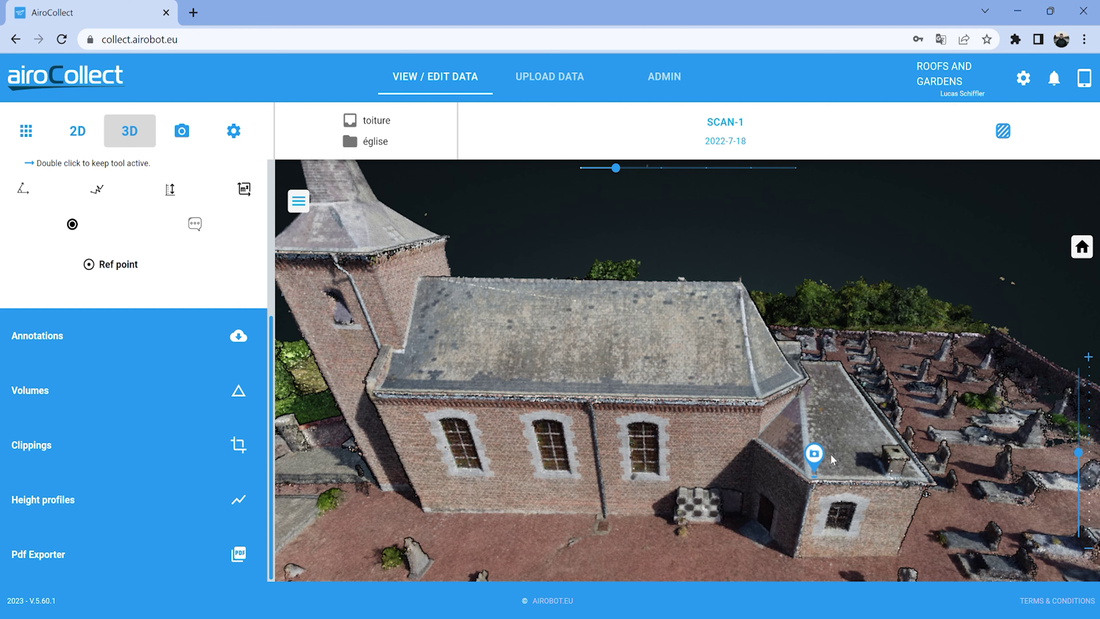
View the title and attached image of the annotation on the annex roof and close its pop-up.
{"action": "left_click_drag", "start_coordinate": [844, 423], "coordinate": [815, 406]}
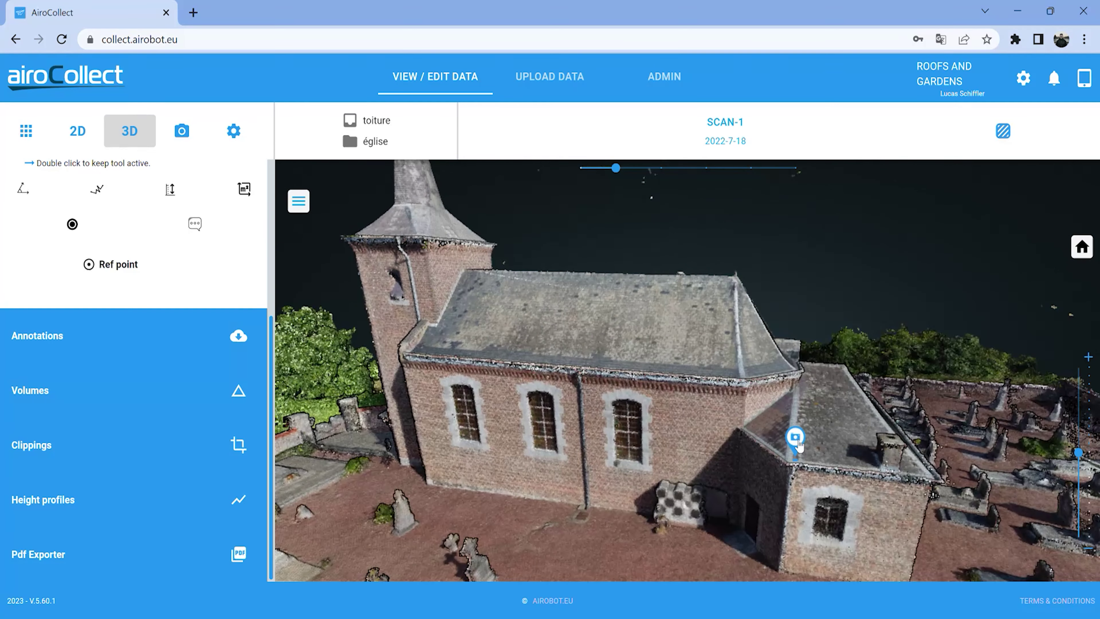
{"action": "mouse_move", "coordinate": [800, 442]}
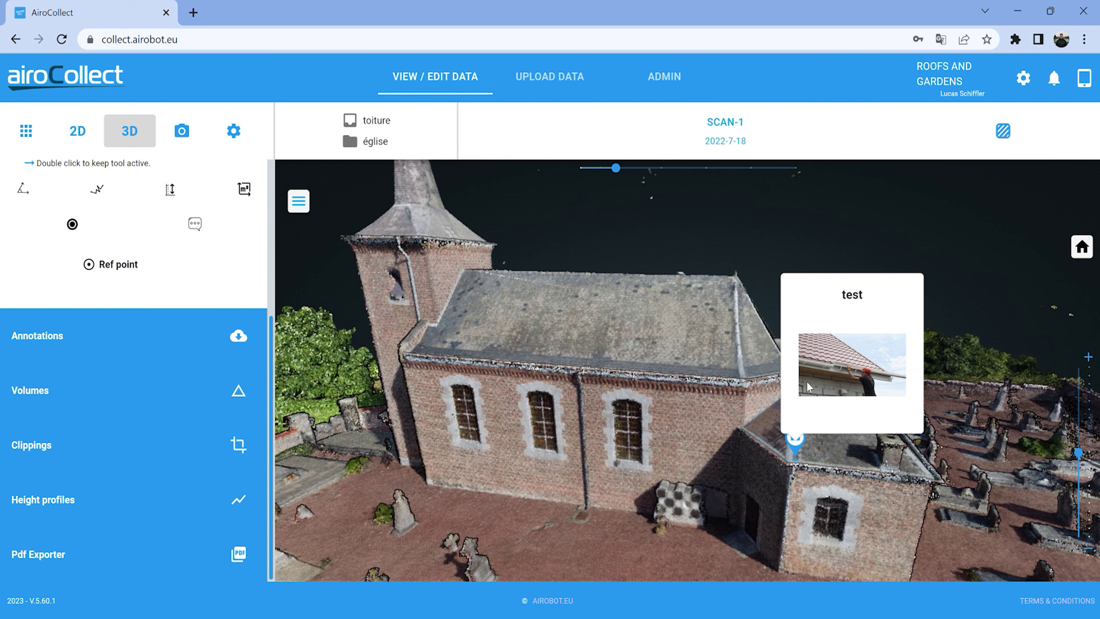
{"action": "left_click", "coordinate": [804, 444]}
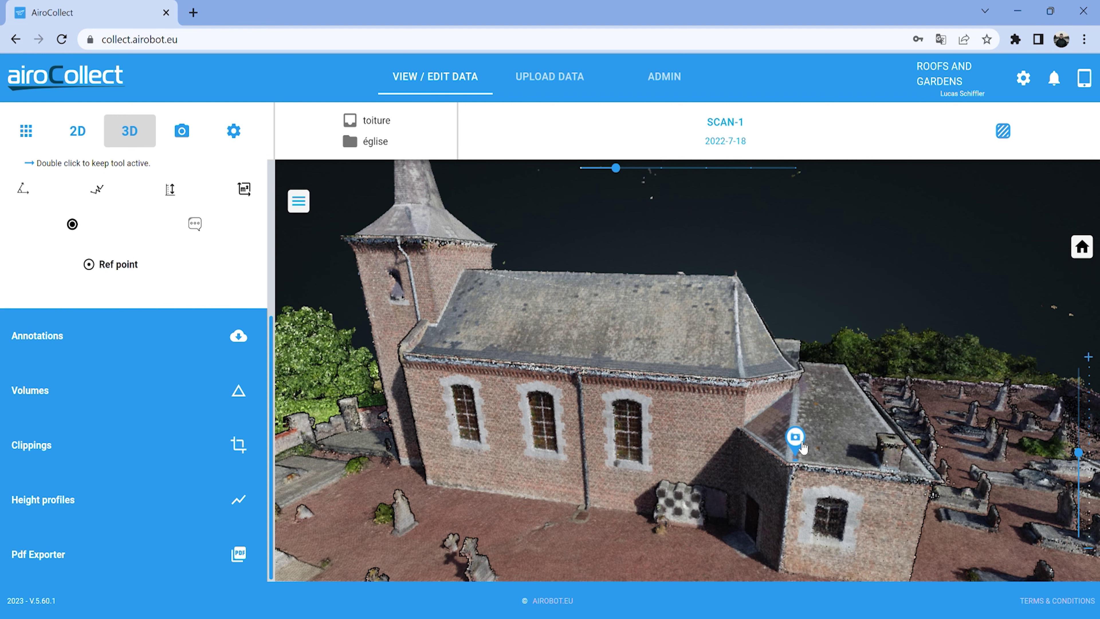
Set the measurement classification to GUTTER.
{"action": "left_click_drag", "start_coordinate": [659, 390], "coordinate": [707, 379]}
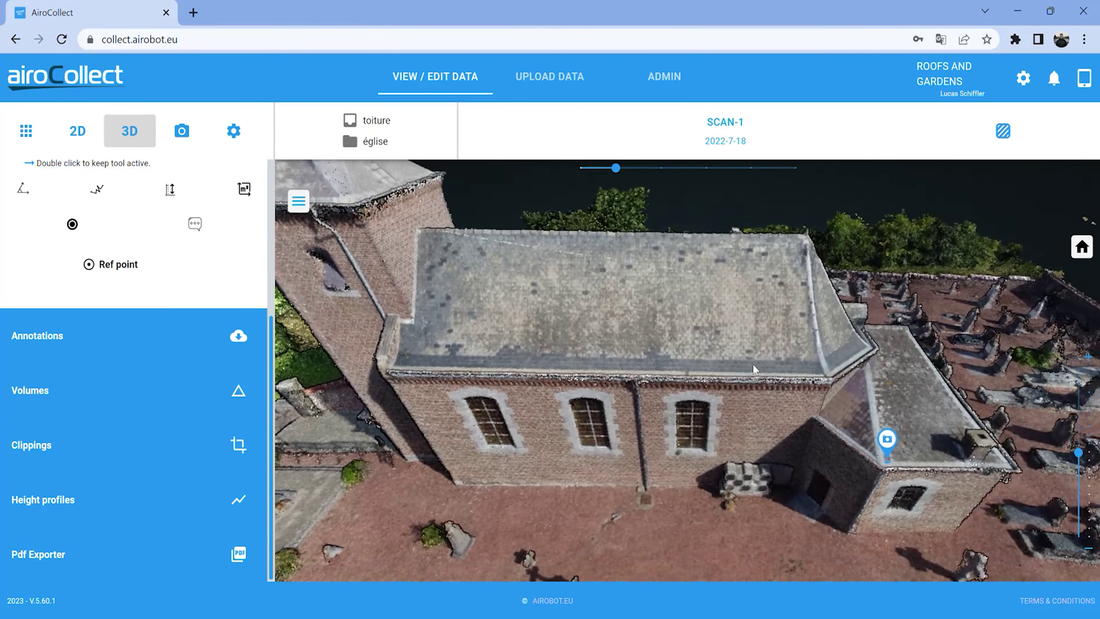
{"action": "scroll", "coordinate": [66, 300], "scroll_direction": "up", "scroll_amount": 5}
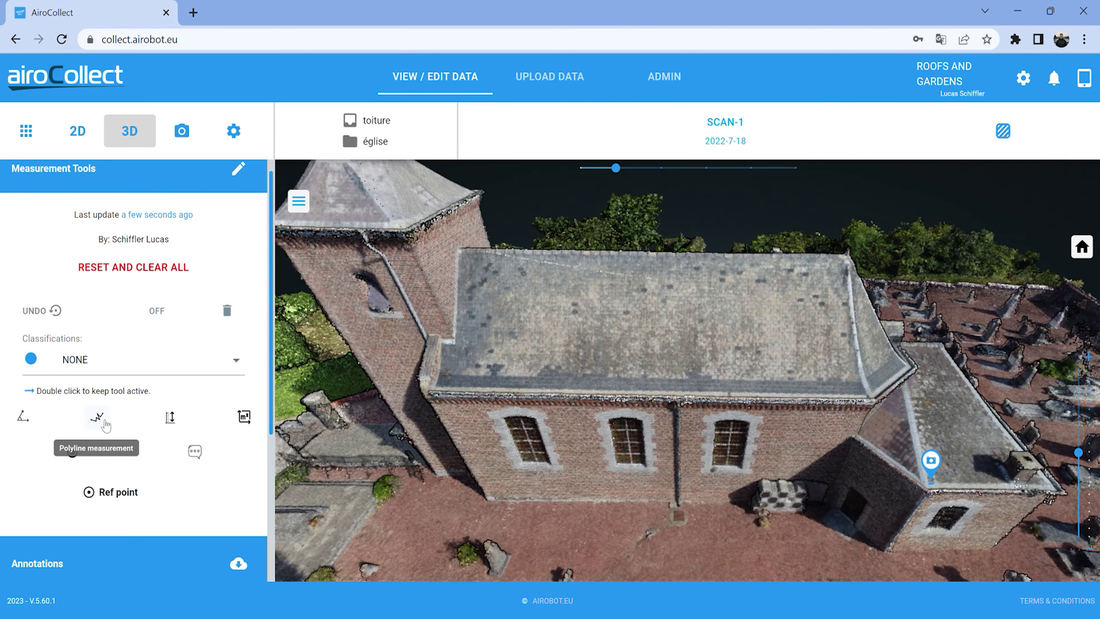
{"action": "left_click", "coordinate": [143, 369]}
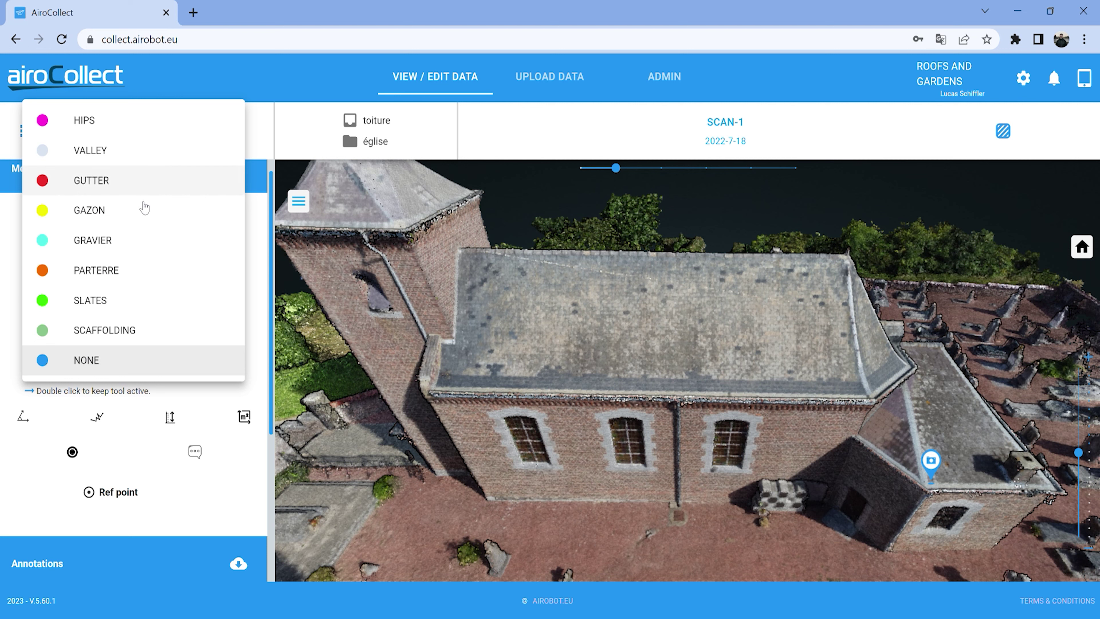
{"action": "left_click", "coordinate": [143, 182]}
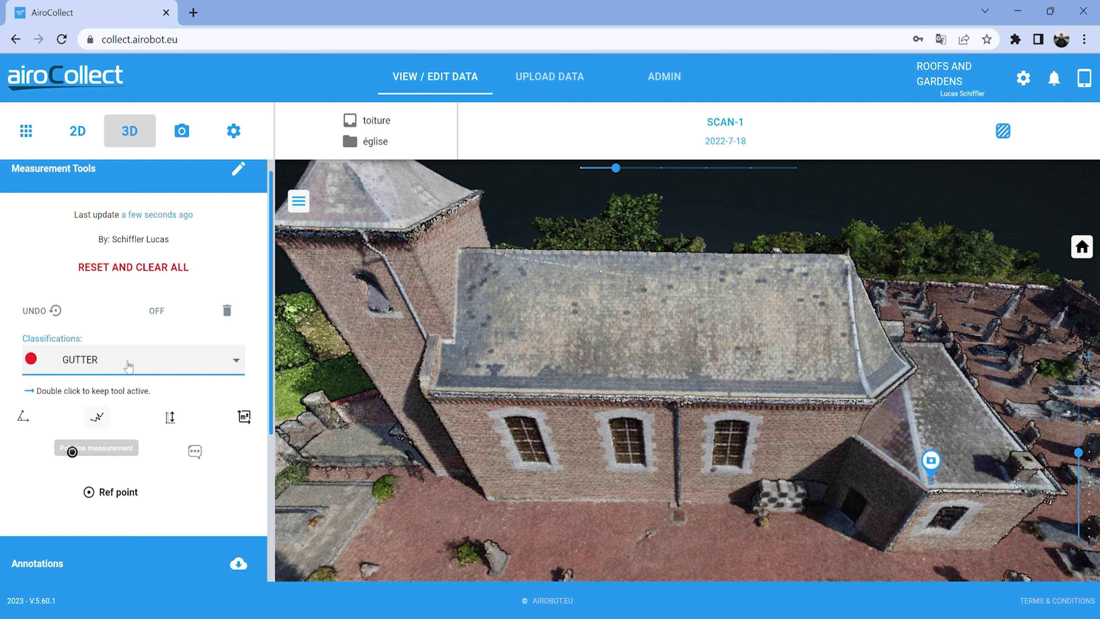
Draw a polyline measurement along the main roof's lower edge, from the corner by the tower to the corner near the annex.
{"action": "left_click", "coordinate": [98, 422]}
{"action": "left_click_drag", "start_coordinate": [628, 370], "coordinate": [650, 401]}
{"action": "scroll", "coordinate": [436, 439], "scroll_direction": "up", "scroll_amount": 2}
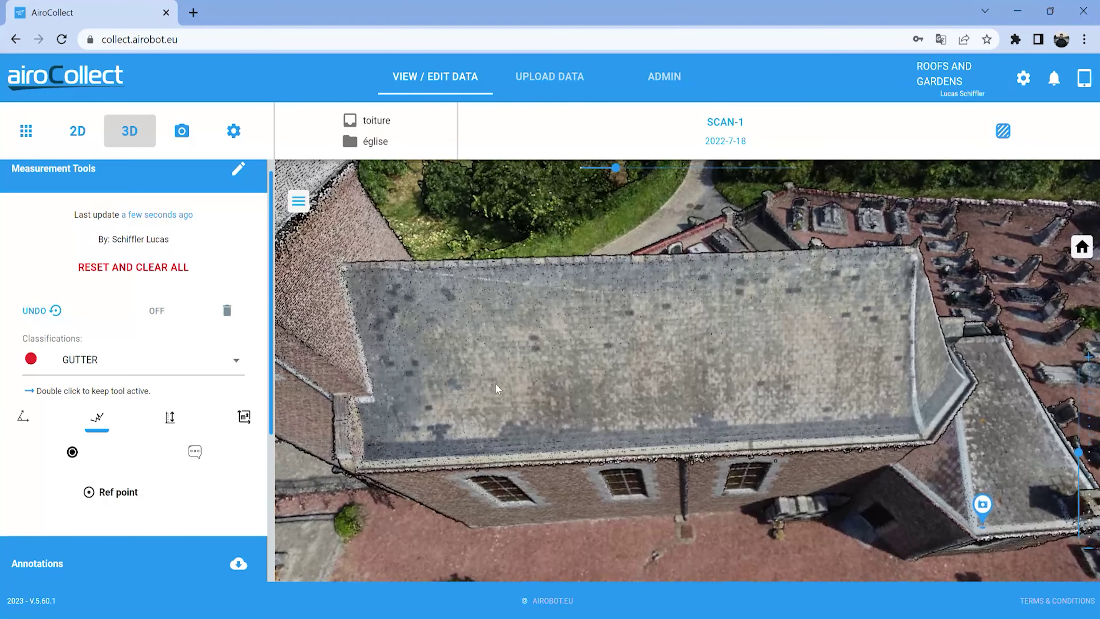
{"action": "right_click_drag", "start_coordinate": [495, 384], "coordinate": [577, 358]}
{"action": "left_click_drag", "start_coordinate": [577, 358], "coordinate": [559, 363]}
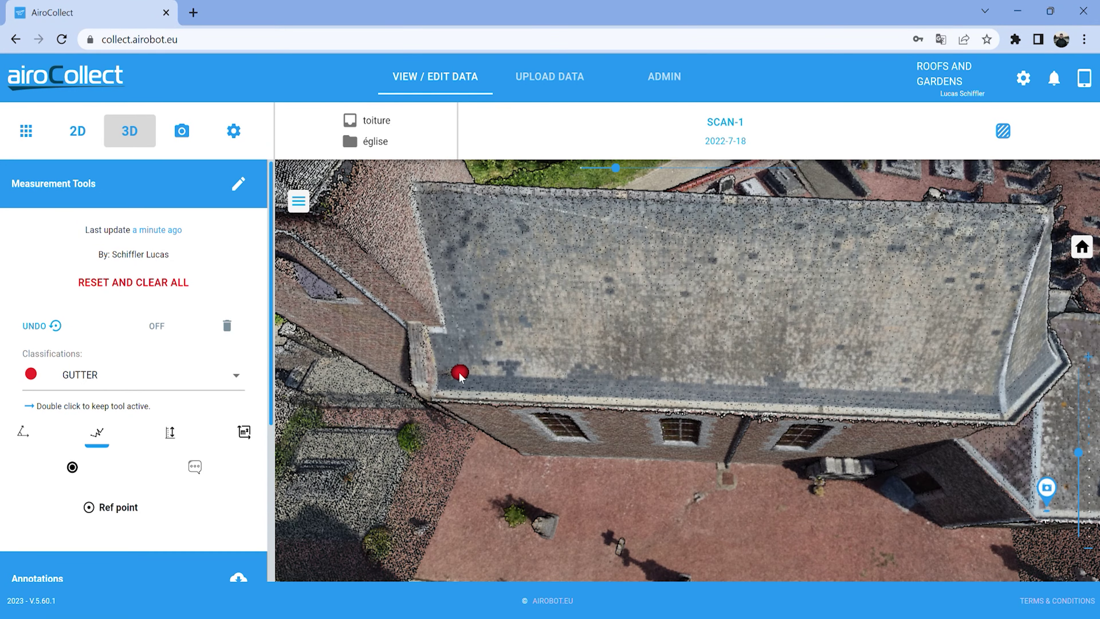
{"action": "mouse_move", "coordinate": [439, 374]}
{"action": "left_mouse_down"}
{"action": "mouse_move", "coordinate": [579, 348]}
{"action": "mouse_move", "coordinate": [542, 331]}
{"action": "mouse_move", "coordinate": [548, 366]}
{"action": "mouse_move", "coordinate": [577, 333]}
{"action": "left_mouse_up"}
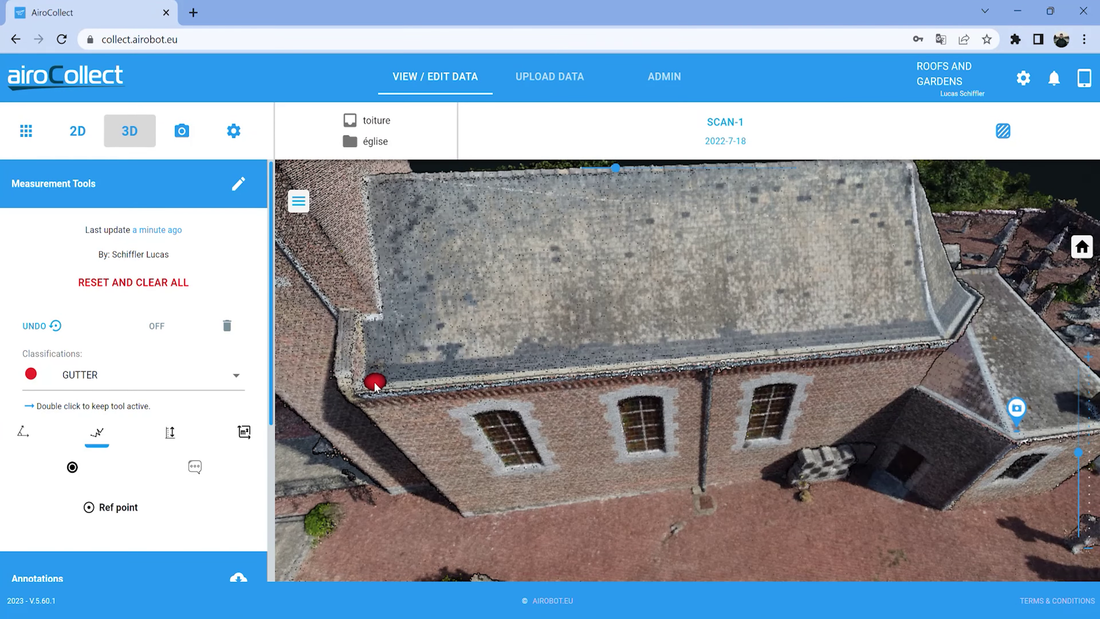
{"action": "left_click", "coordinate": [367, 383]}
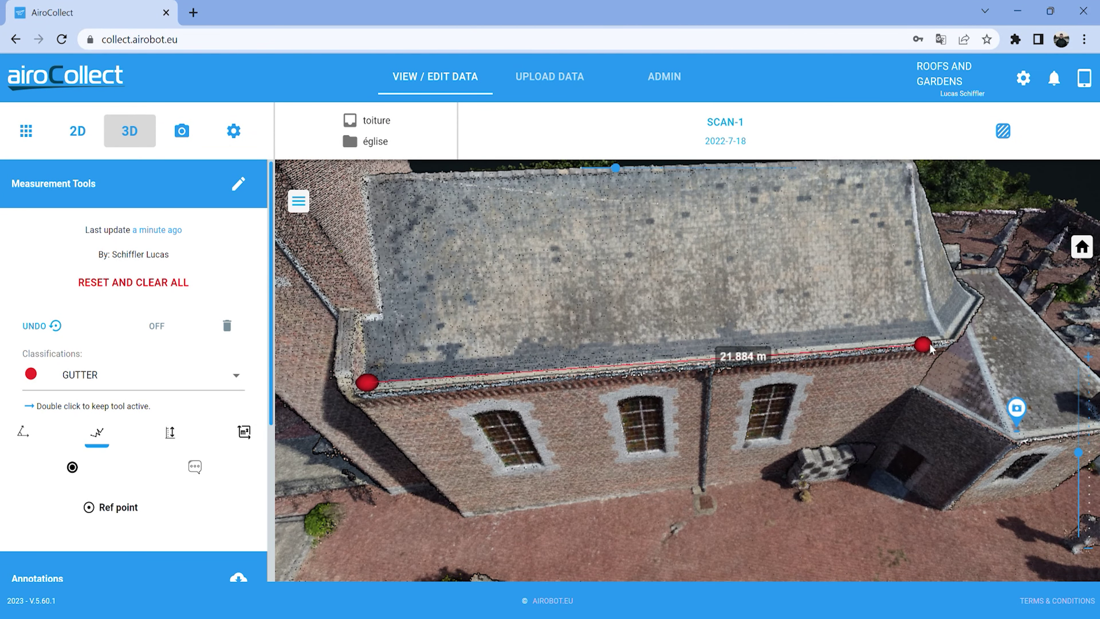
{"action": "left_click", "coordinate": [940, 342]}
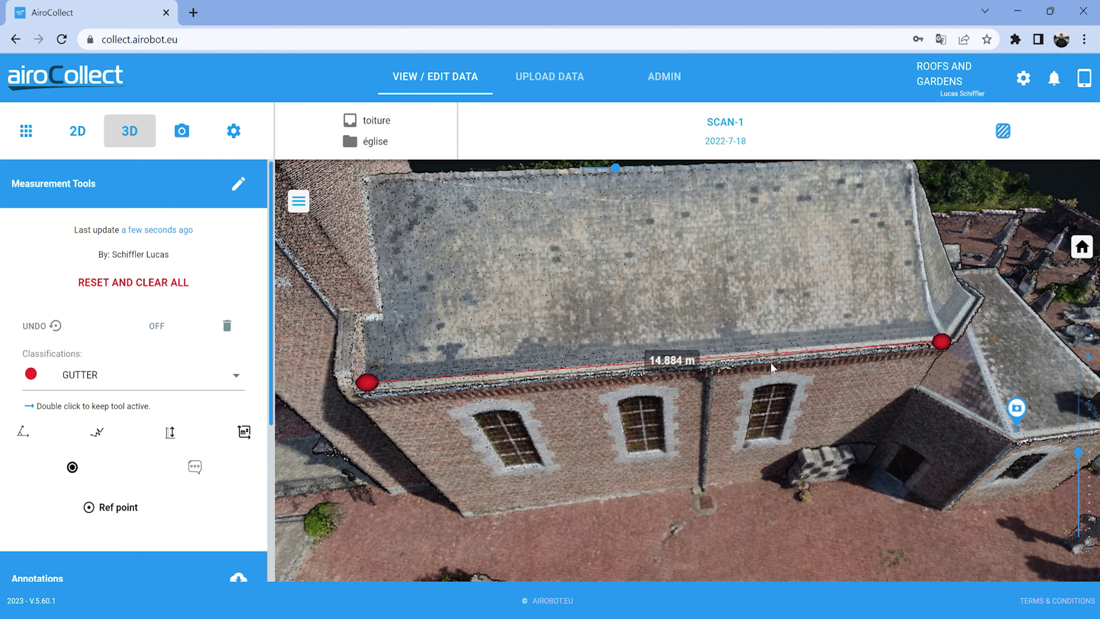
Enlarge the point cloud's display points for a close view of the gutter line's start point by the tower.
{"action": "left_click_drag", "start_coordinate": [438, 342], "coordinate": [731, 401]}
{"action": "scroll", "coordinate": [732, 401], "scroll_direction": "up", "scroll_amount": 5}
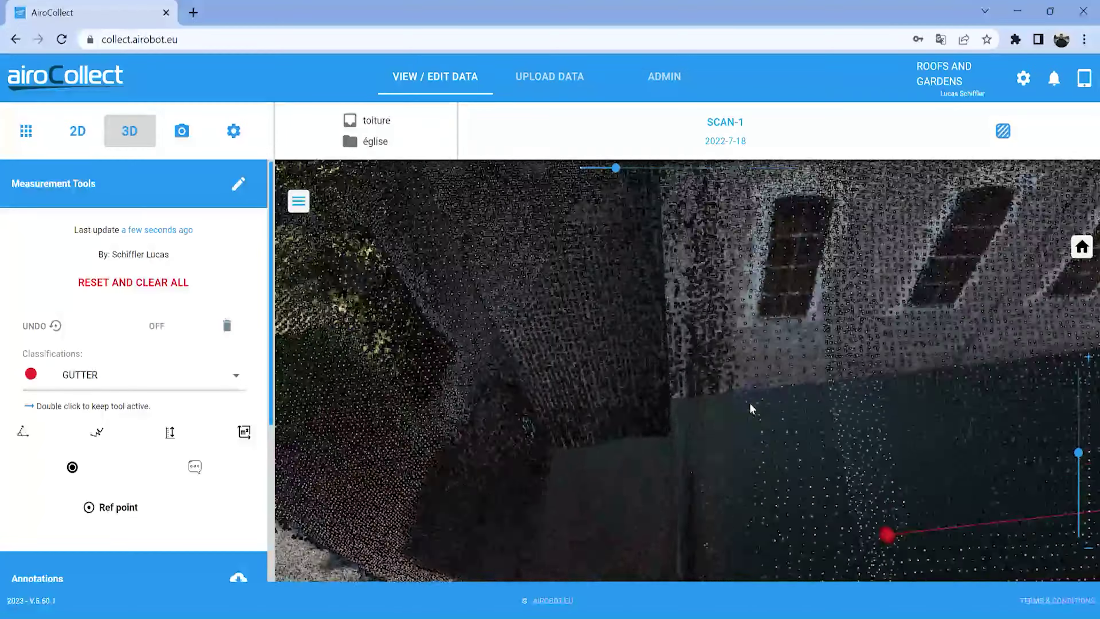
{"action": "left_click_drag", "start_coordinate": [751, 404], "coordinate": [779, 366]}
{"action": "scroll", "coordinate": [819, 365], "scroll_direction": "down", "scroll_amount": 3}
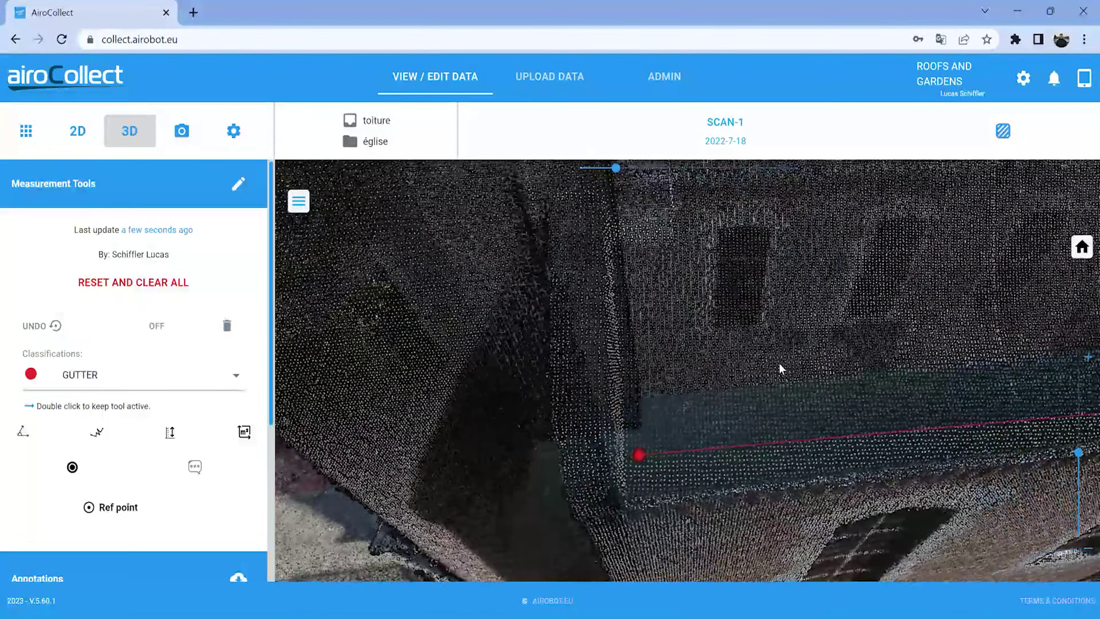
{"action": "left_click_drag", "start_coordinate": [619, 172], "coordinate": [637, 173]}
{"action": "scroll", "coordinate": [612, 476], "scroll_direction": "up", "scroll_amount": 3}
{"action": "left_click_drag", "start_coordinate": [613, 474], "coordinate": [647, 437]}
{"action": "scroll", "coordinate": [655, 433], "scroll_direction": "down", "scroll_amount": 3}
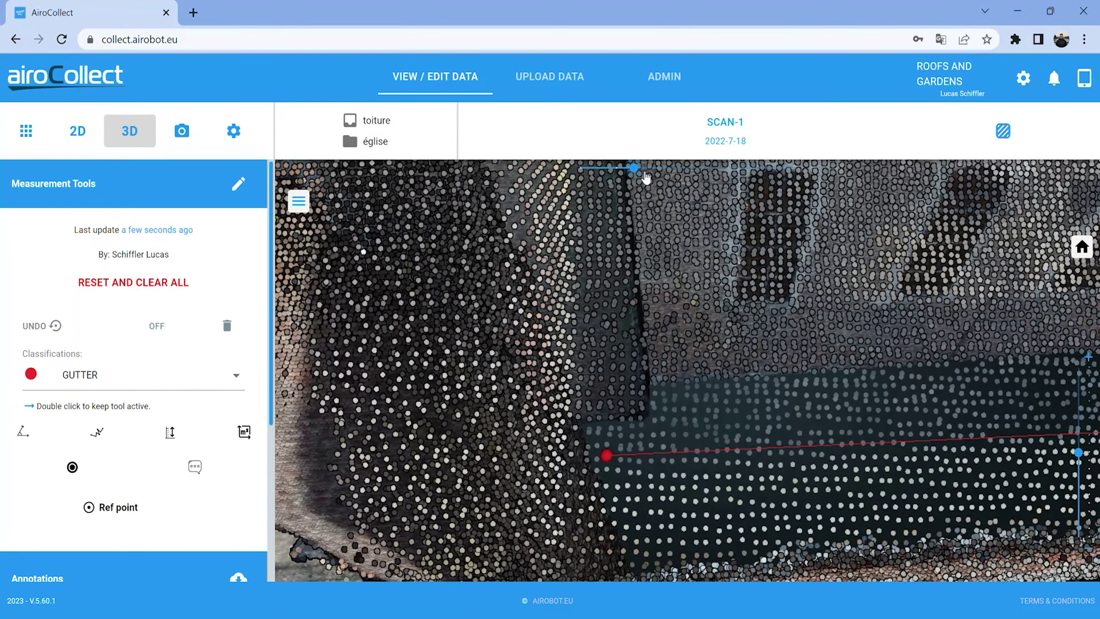
{"action": "left_click", "coordinate": [645, 172]}
{"action": "left_click_drag", "start_coordinate": [646, 173], "coordinate": [696, 169]}
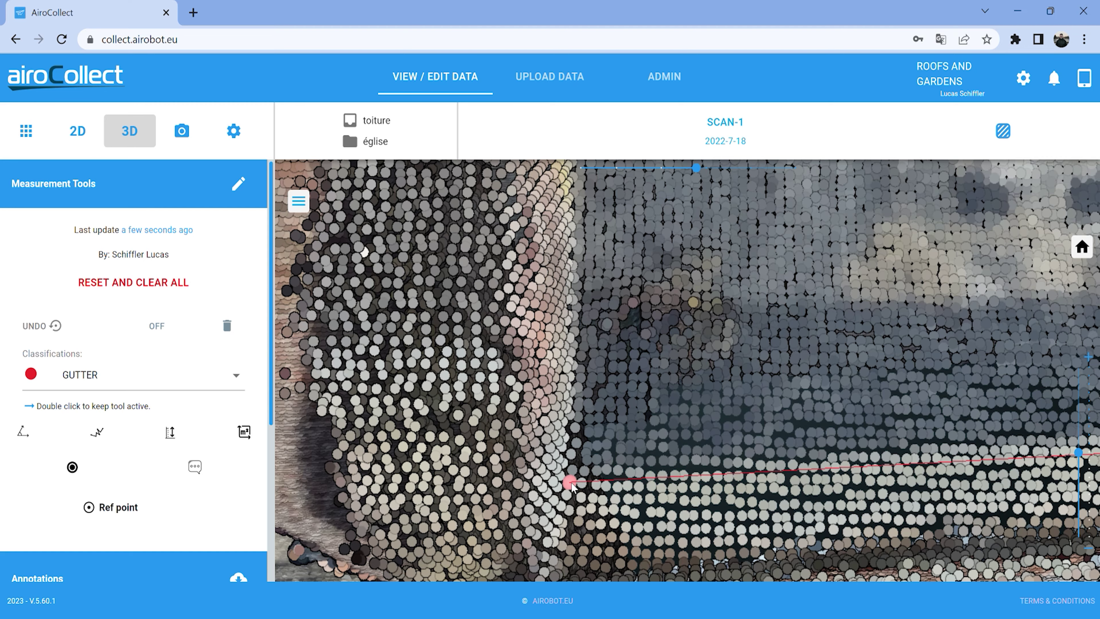
Move the end point of the gutter polyline onto the main roof's corner near the annex.
{"action": "left_click_drag", "start_coordinate": [762, 385], "coordinate": [737, 391]}
{"action": "scroll", "coordinate": [736, 392], "scroll_direction": "down", "scroll_amount": 5}
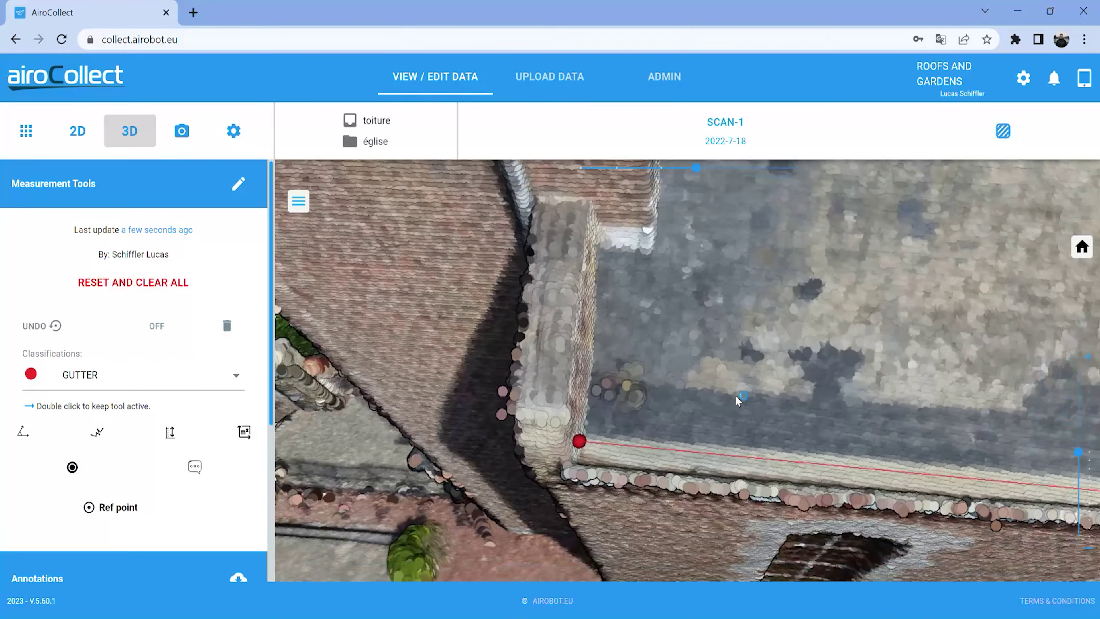
{"action": "right_click_drag", "start_coordinate": [743, 373], "coordinate": [344, 381]}
{"action": "right_click_drag", "start_coordinate": [693, 364], "coordinate": [415, 409]}
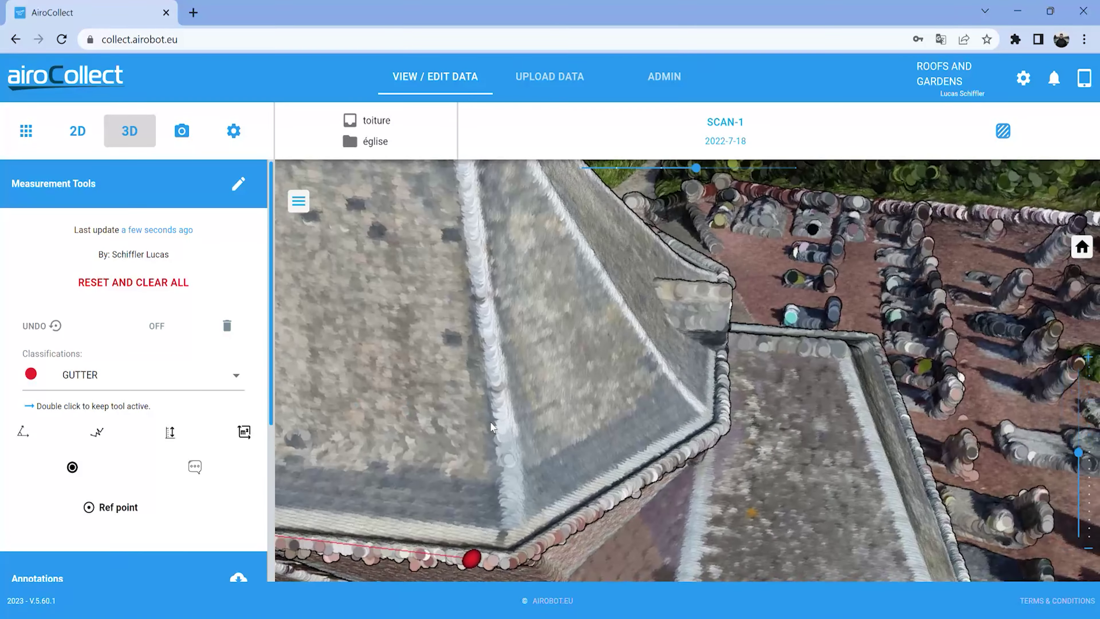
{"action": "right_click_drag", "start_coordinate": [513, 463], "coordinate": [597, 440]}
{"action": "scroll", "coordinate": [562, 465], "scroll_direction": "up", "scroll_amount": 4}
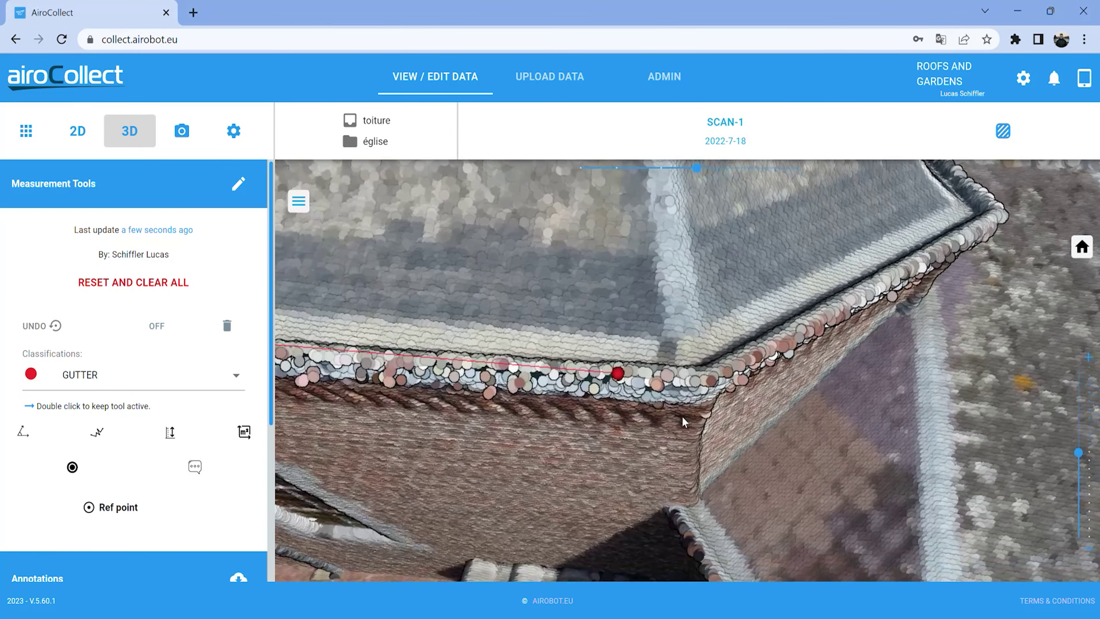
{"action": "scroll", "coordinate": [680, 416], "scroll_direction": "up", "scroll_amount": 5}
{"action": "scroll", "coordinate": [649, 346], "scroll_direction": "up", "scroll_amount": 4}
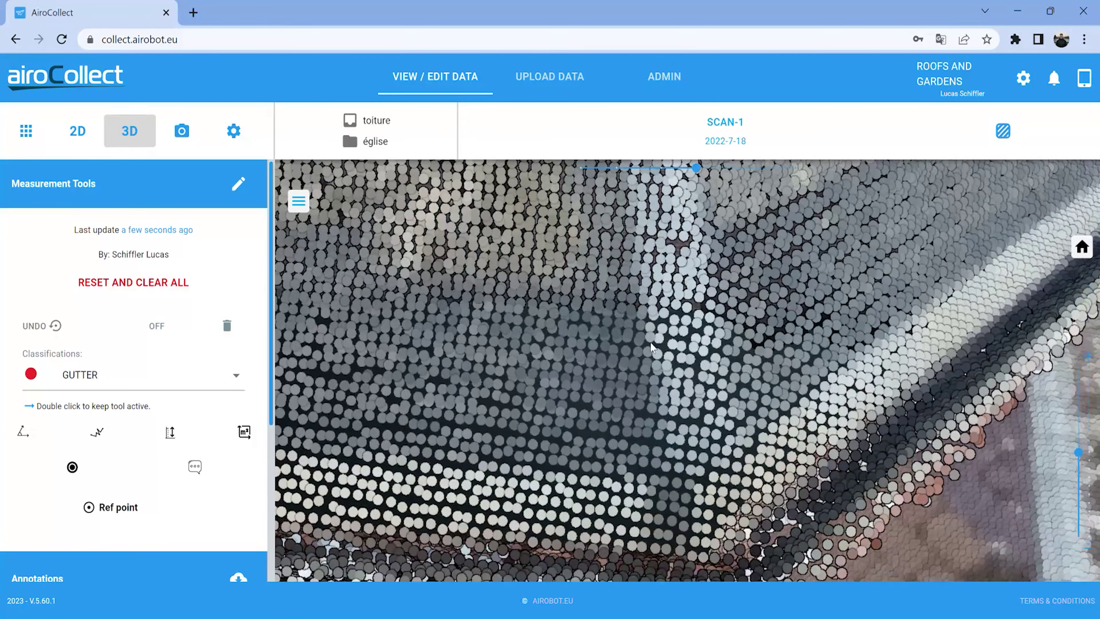
{"action": "left_click_drag", "start_coordinate": [651, 342], "coordinate": [656, 284]}
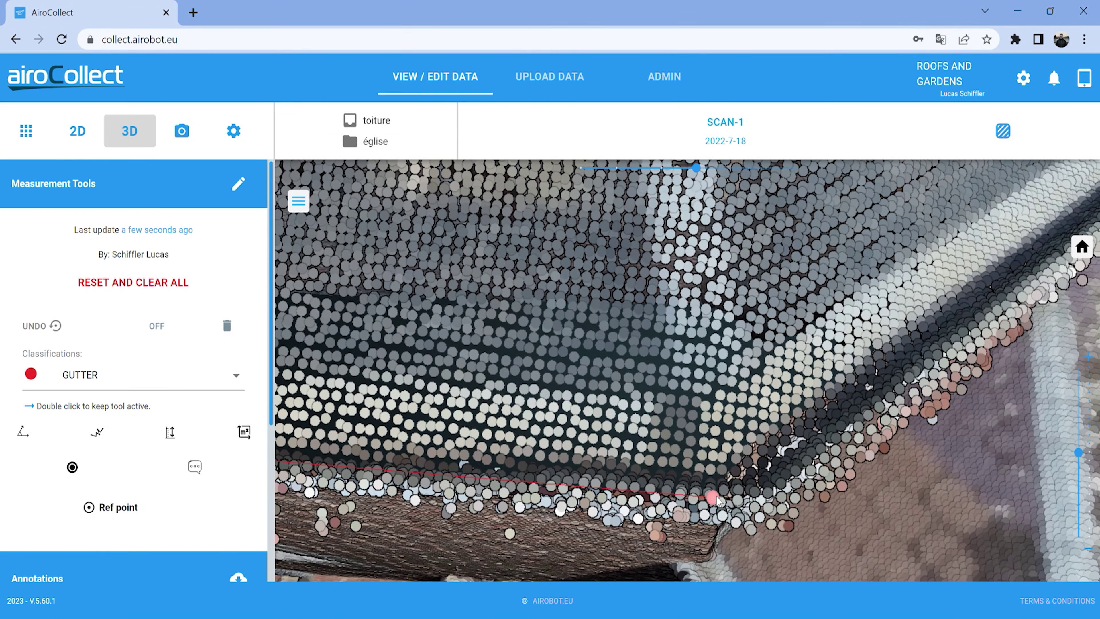
{"action": "left_click", "coordinate": [740, 504]}
{"action": "scroll", "coordinate": [752, 430], "scroll_direction": "up", "scroll_amount": 3}
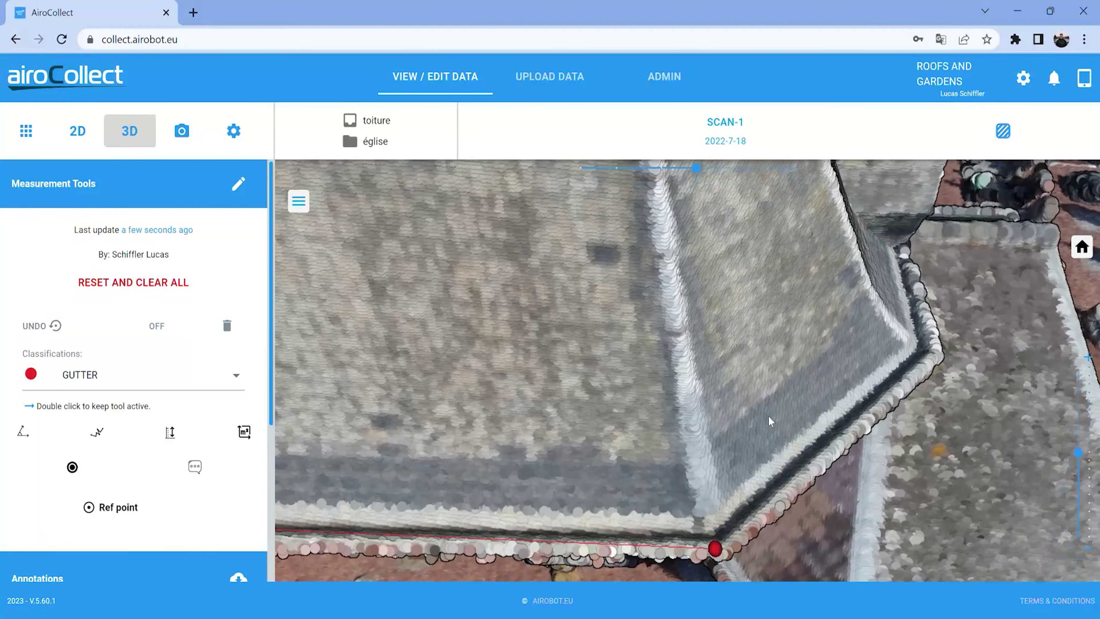
Inspect the whole gutter polyline and its length label along the main roof's lower edge.
{"action": "left_click_drag", "start_coordinate": [702, 434], "coordinate": [949, 347]}
{"action": "scroll", "coordinate": [733, 373], "scroll_direction": "down", "scroll_amount": 5}
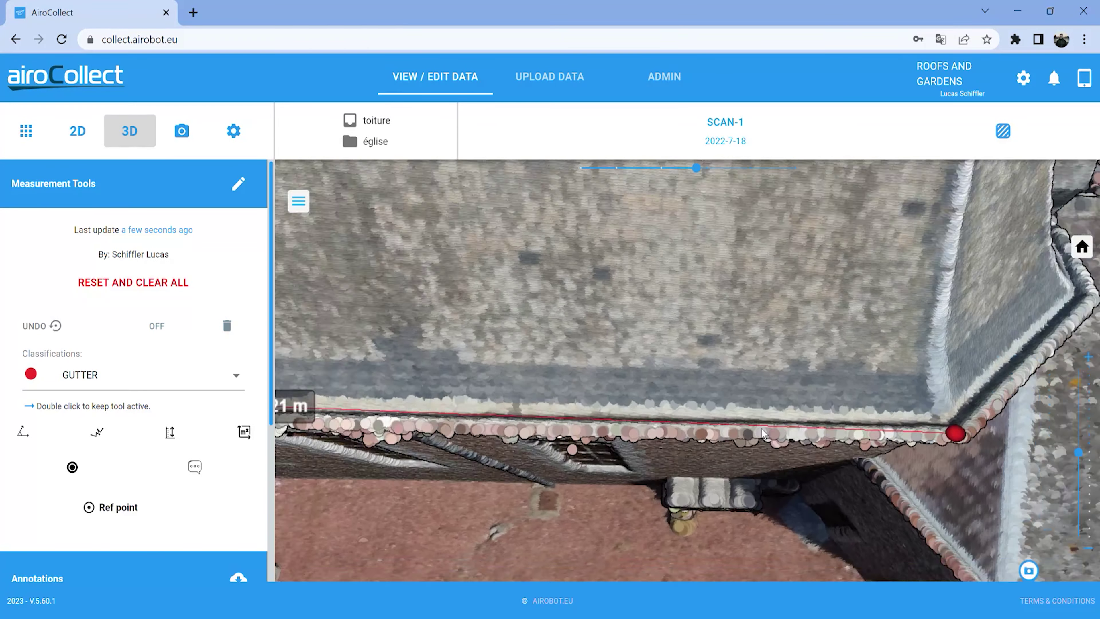
{"action": "mouse_move", "coordinate": [715, 373]}
{"action": "left_mouse_down"}
{"action": "mouse_move", "coordinate": [693, 307]}
{"action": "mouse_move", "coordinate": [816, 306]}
{"action": "mouse_move", "coordinate": [759, 378]}
{"action": "left_mouse_up"}
{"action": "mouse_move", "coordinate": [739, 427]}
{"action": "left_mouse_down"}
{"action": "mouse_move", "coordinate": [722, 418]}
{"action": "mouse_move", "coordinate": [797, 410]}
{"action": "left_mouse_up"}
{"action": "scroll", "coordinate": [797, 410], "scroll_direction": "down", "scroll_amount": 2}
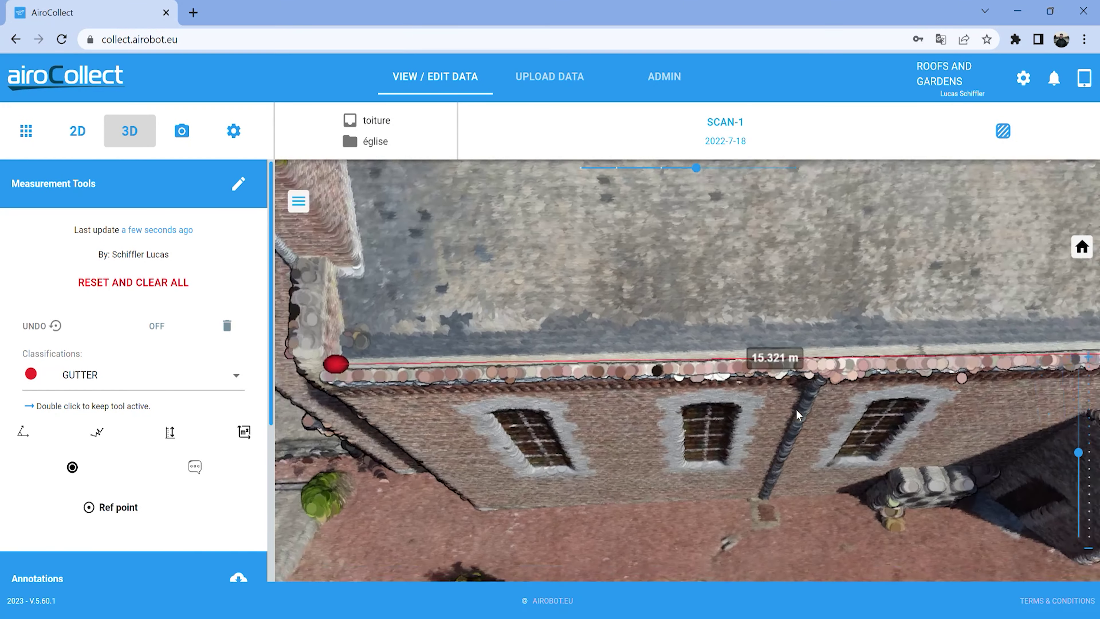
{"action": "right_click_drag", "start_coordinate": [825, 269], "coordinate": [799, 290]}
{"action": "scroll", "coordinate": [767, 280], "scroll_direction": "down", "scroll_amount": 2}
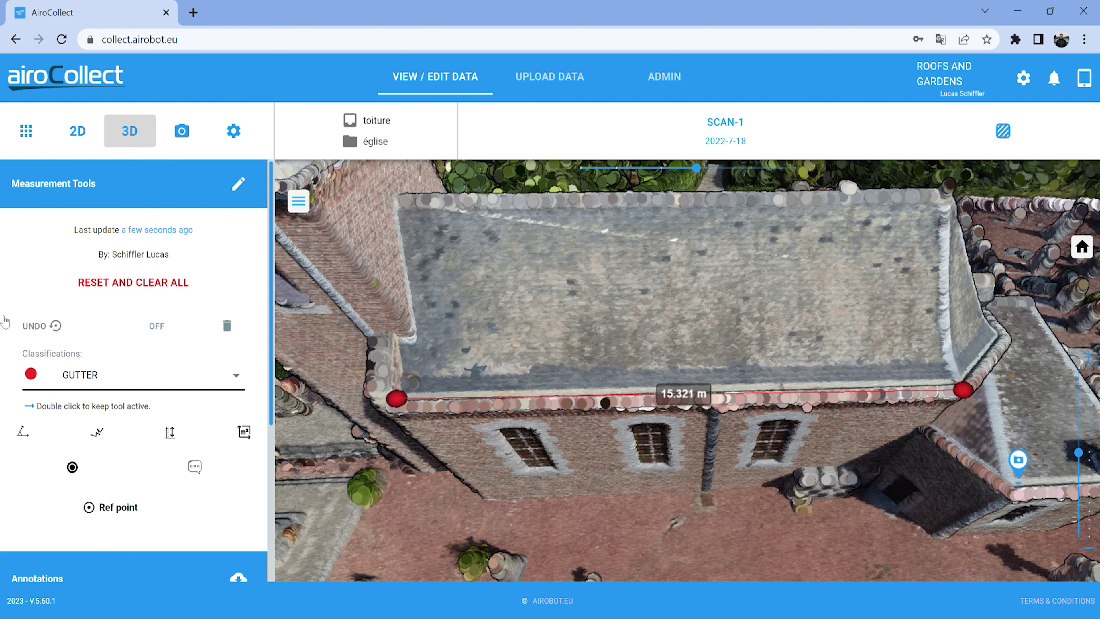
List the annotations classified as GUTTER and reduce the point cloud's display point size.
{"action": "left_click", "coordinate": [152, 197]}
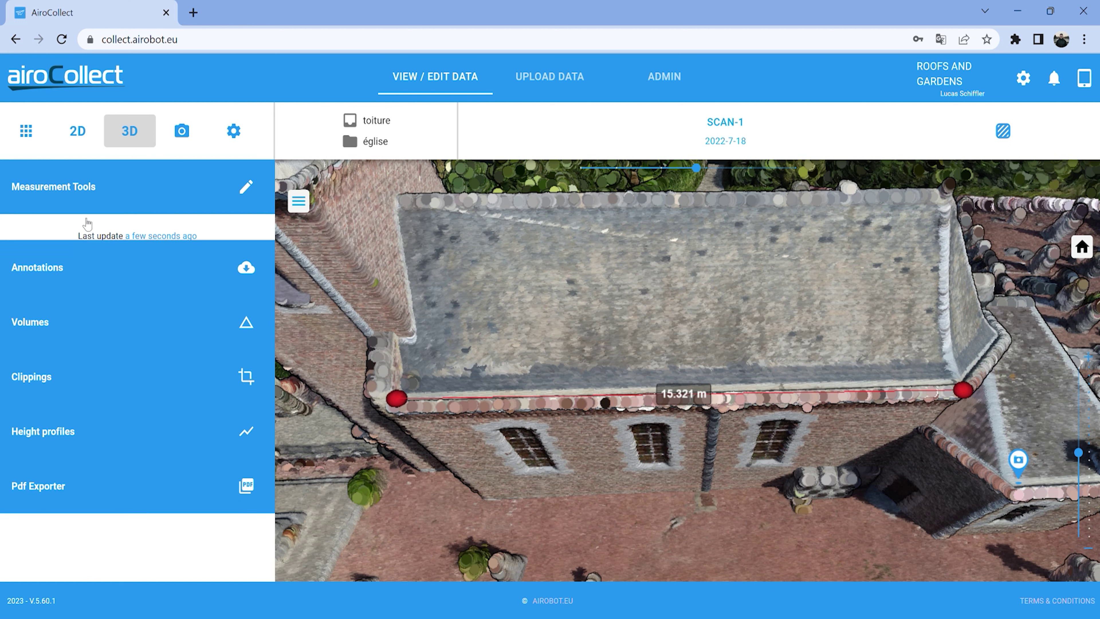
{"action": "left_click", "coordinate": [46, 242]}
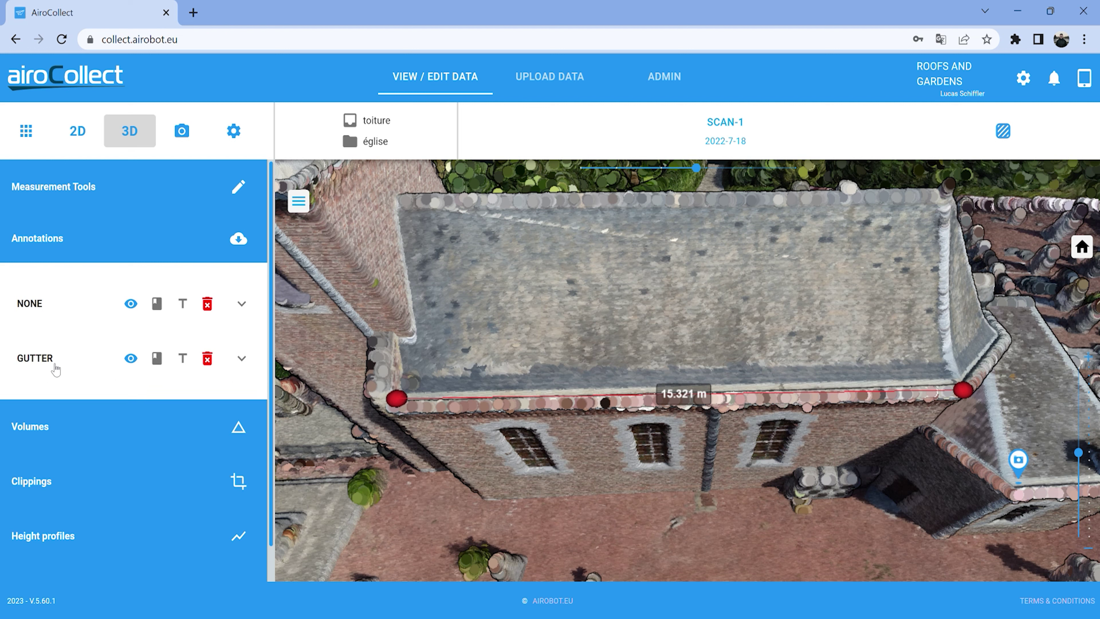
{"action": "left_click", "coordinate": [191, 372]}
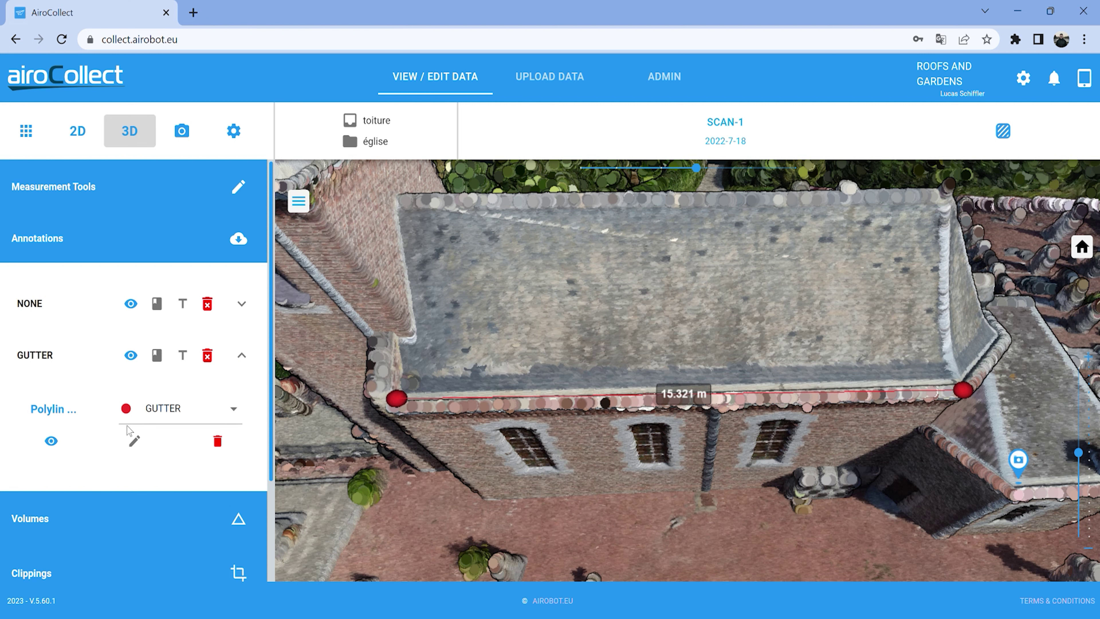
{"action": "left_click", "coordinate": [639, 168]}
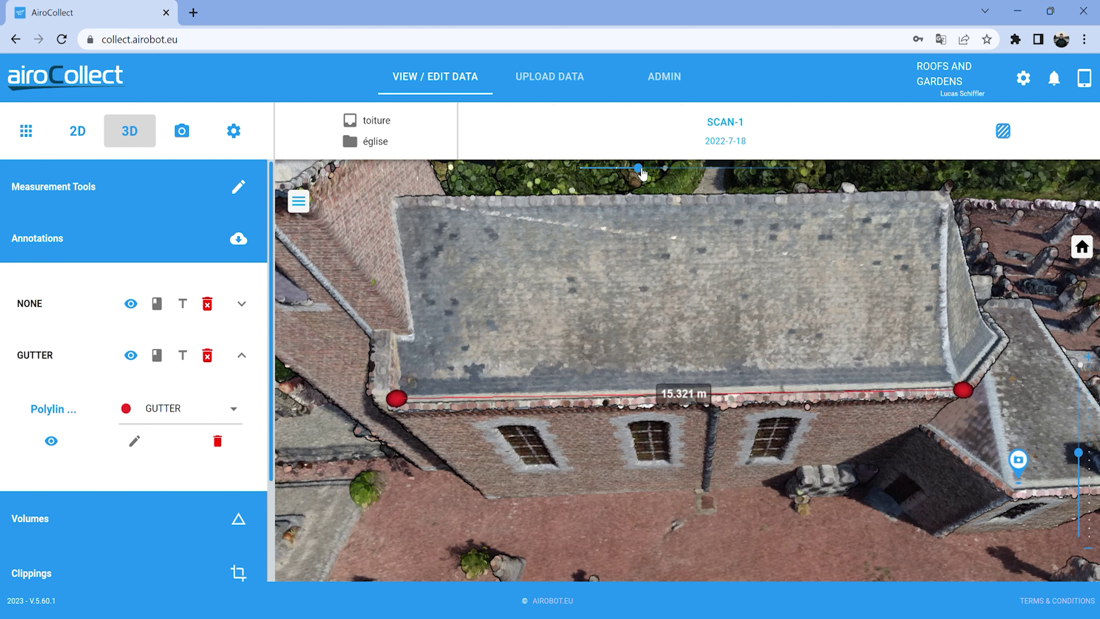
{"action": "left_click_drag", "start_coordinate": [641, 169], "coordinate": [633, 169]}
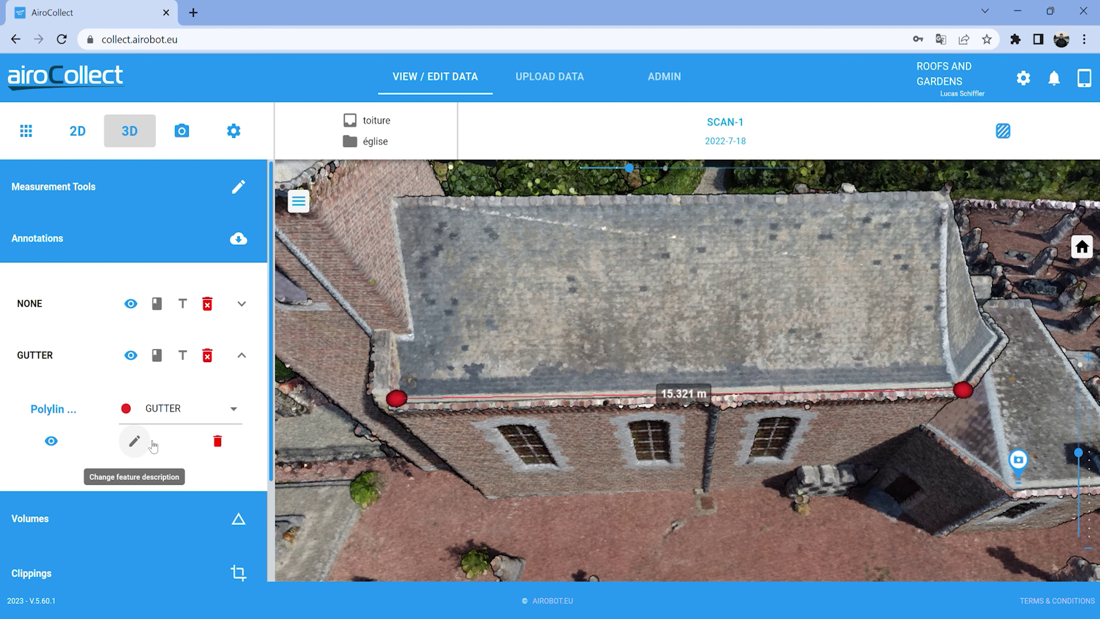
Rename the gutter polyline as "test a".
{"action": "left_click", "coordinate": [134, 442]}
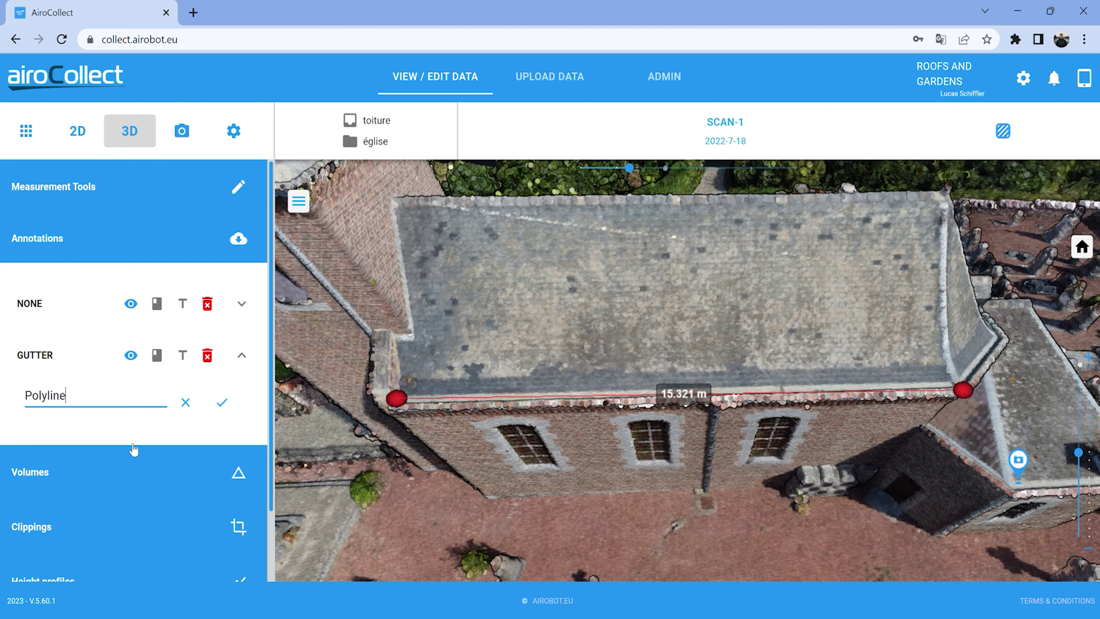
{"action": "key", "text": "ctrl+a"}
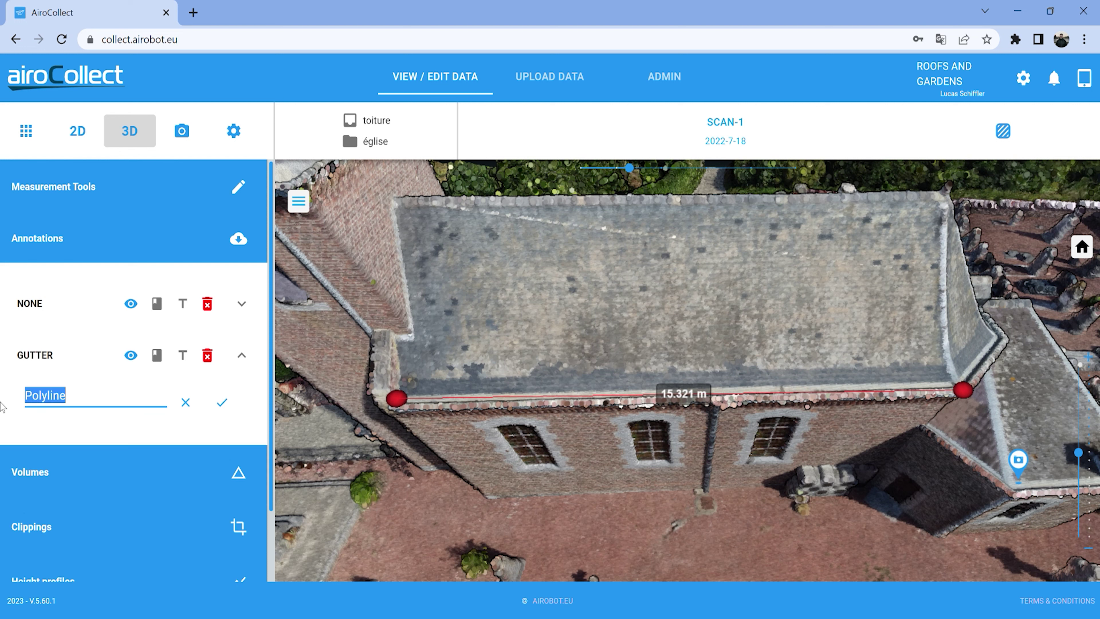
{"action": "type", "text": "test a"}
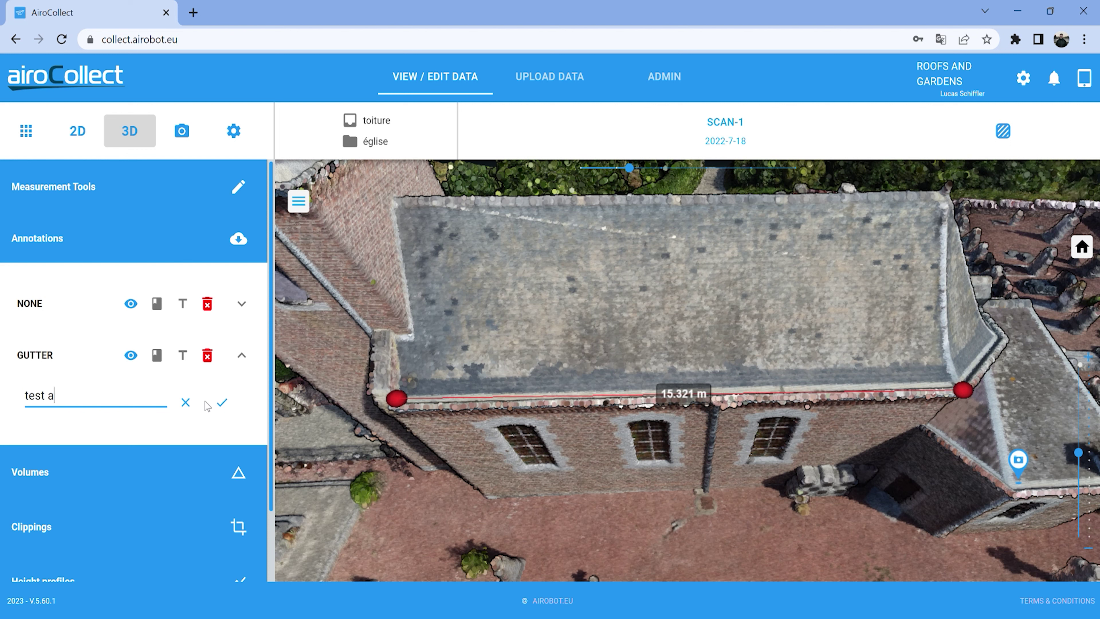
{"action": "left_click", "coordinate": [222, 404]}
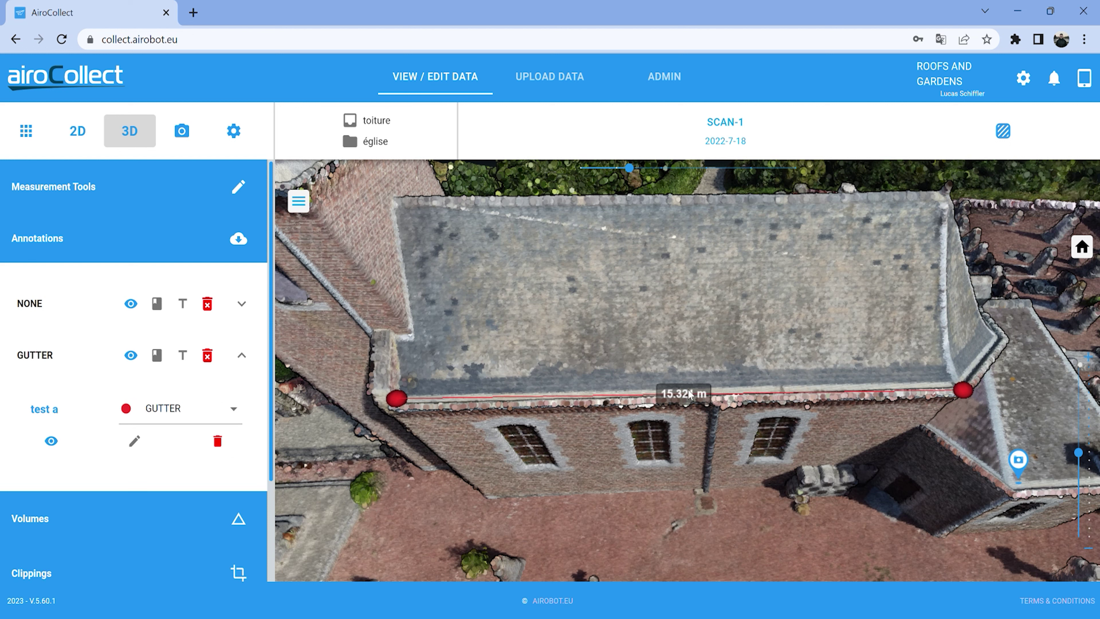
Show the names of the GUTTER annotations as labels in the 3D view.
{"action": "left_click", "coordinate": [187, 363]}
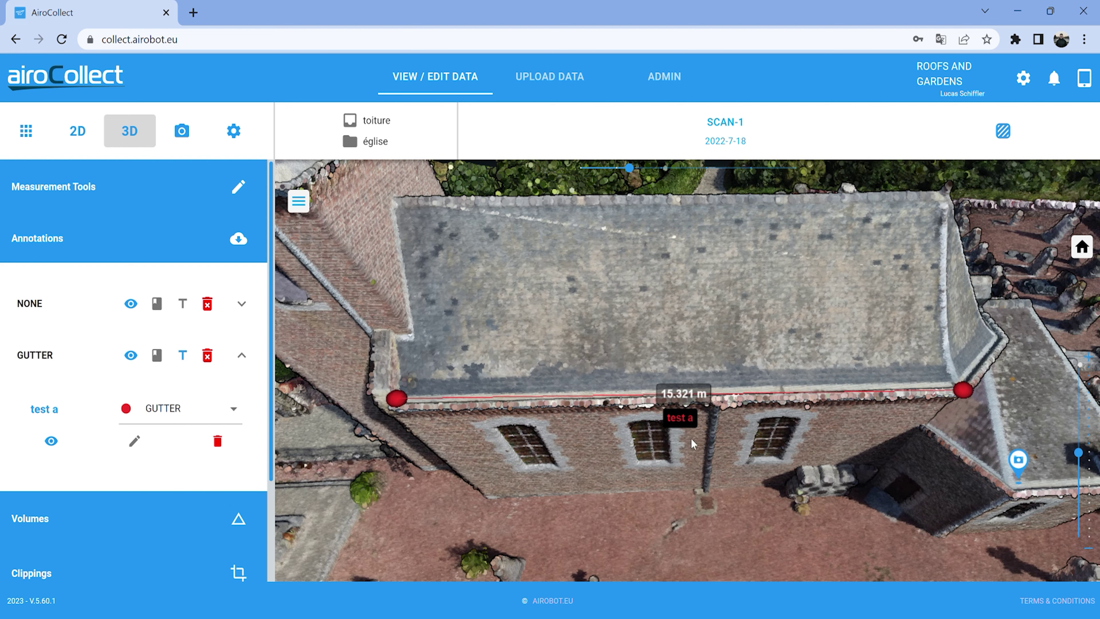
{"action": "scroll", "coordinate": [677, 414], "scroll_direction": "up", "scroll_amount": 5}
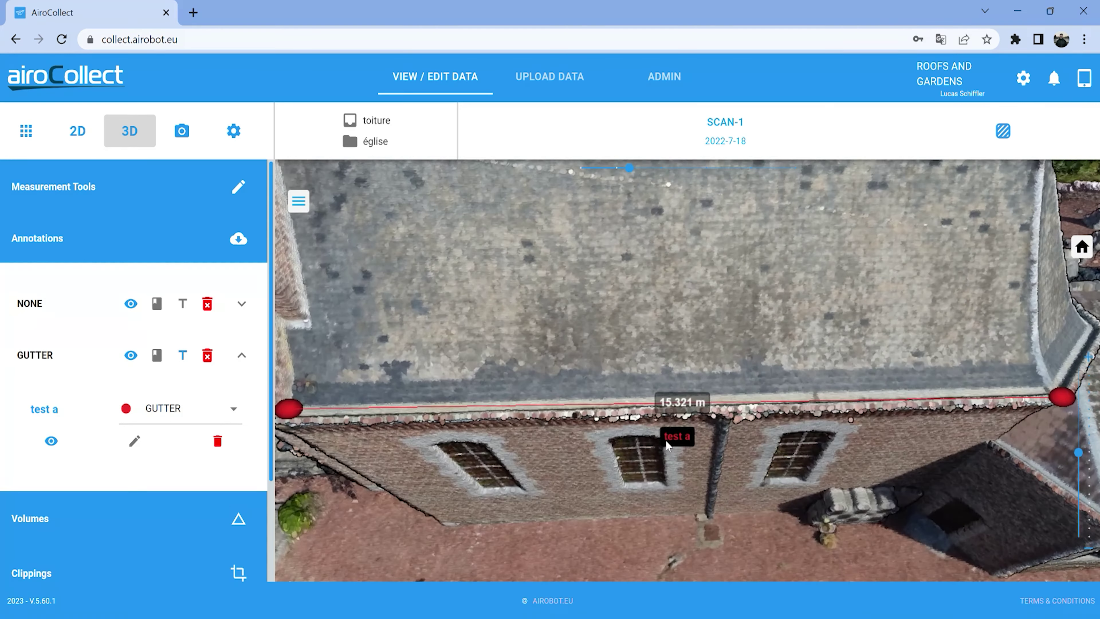
{"action": "scroll", "coordinate": [663, 447], "scroll_direction": "down", "scroll_amount": 3}
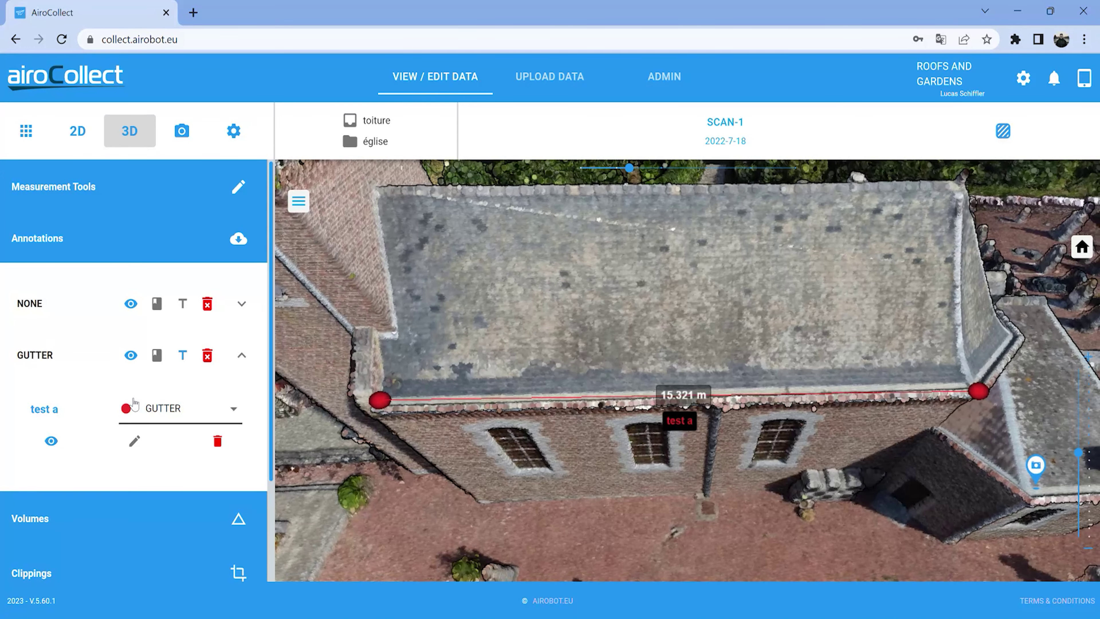
Show the classification label of the GUTTER annotations in the 3D view and hide it again.
{"action": "left_click", "coordinate": [157, 355]}
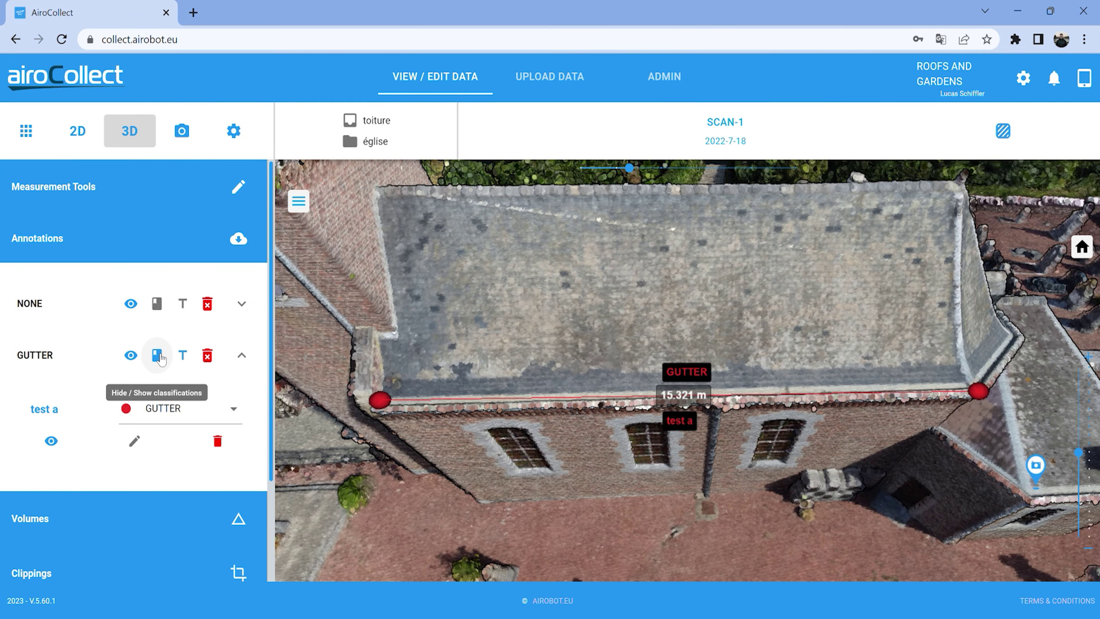
{"action": "left_click", "coordinate": [157, 356]}
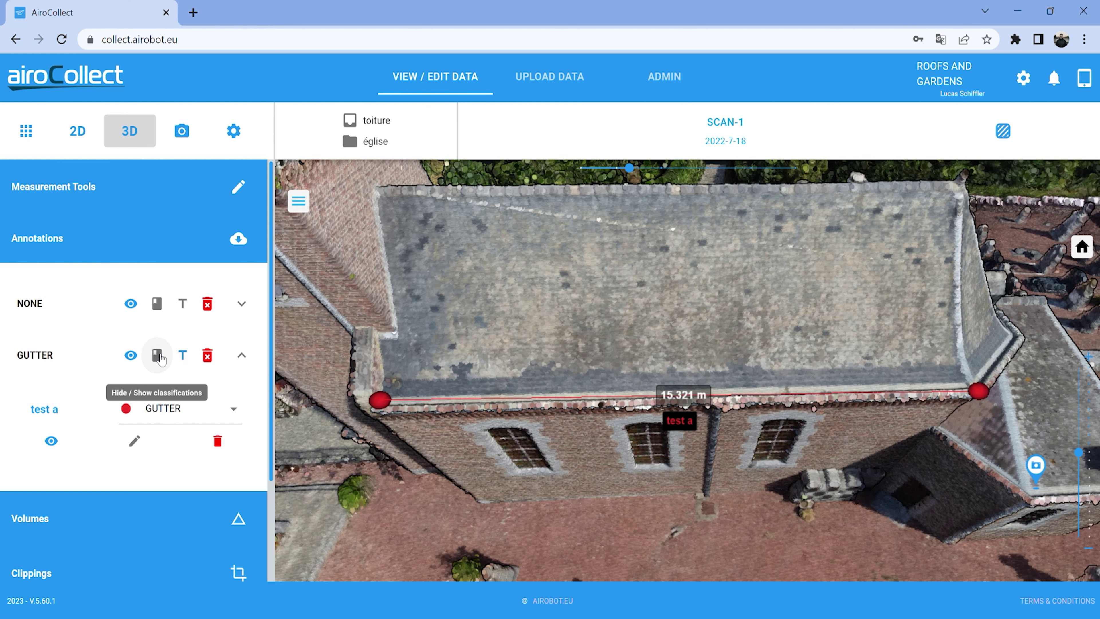
{"action": "left_click_drag", "start_coordinate": [767, 332], "coordinate": [801, 345]}
{"action": "scroll", "coordinate": [802, 344], "scroll_direction": "down", "scroll_amount": 2}
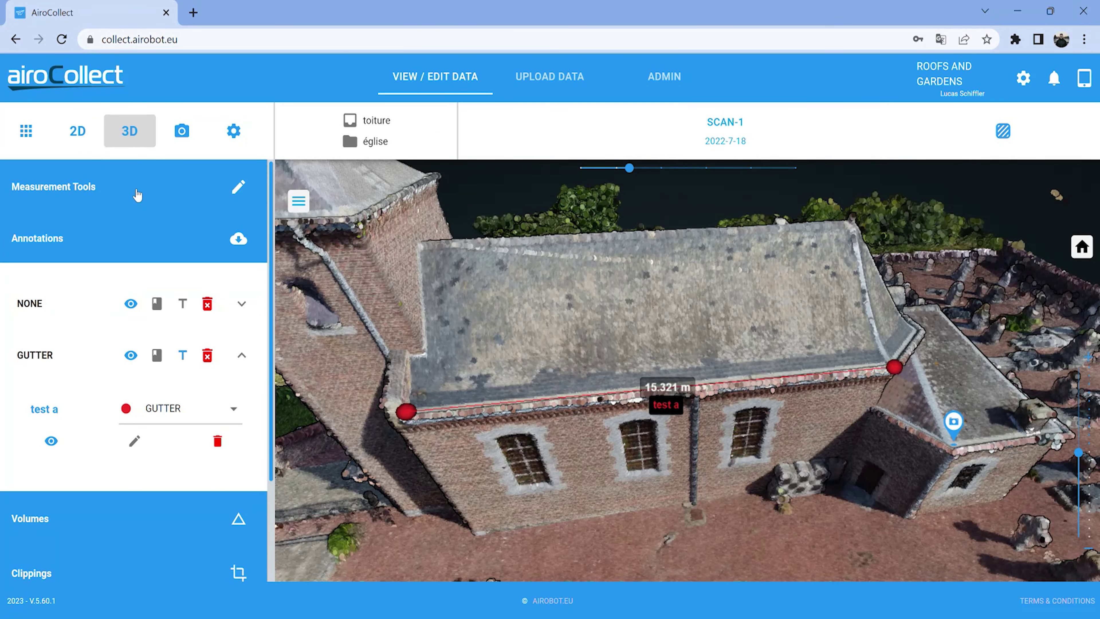
Switch to the 2D view of the scan and examine the church's main roof and annex.
{"action": "left_click", "coordinate": [77, 132]}
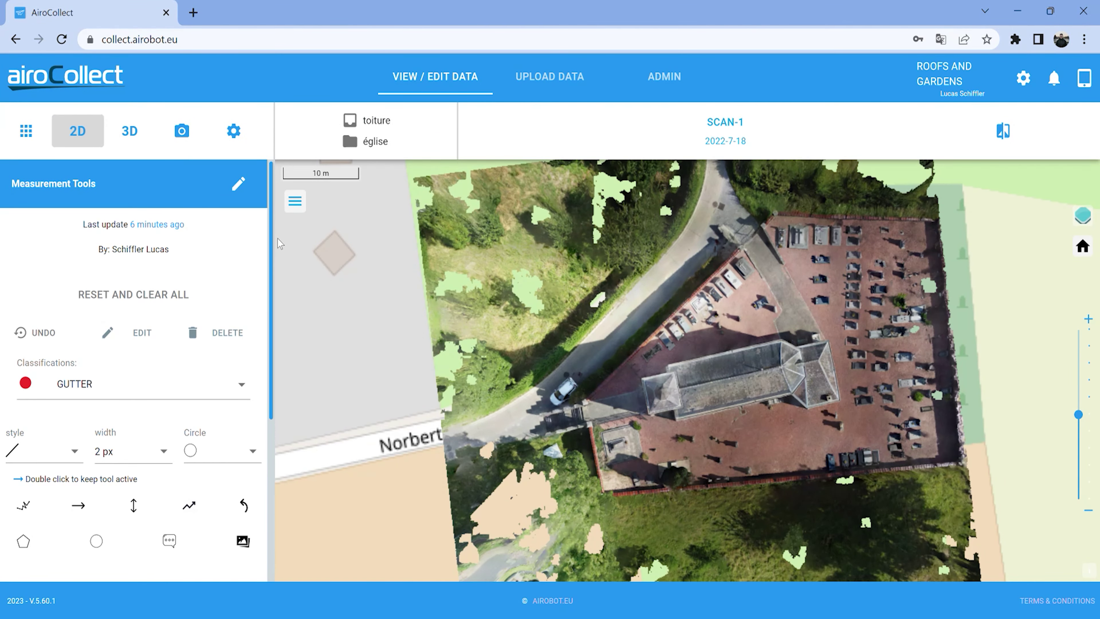
{"action": "scroll", "coordinate": [696, 389], "scroll_direction": "up", "scroll_amount": 5}
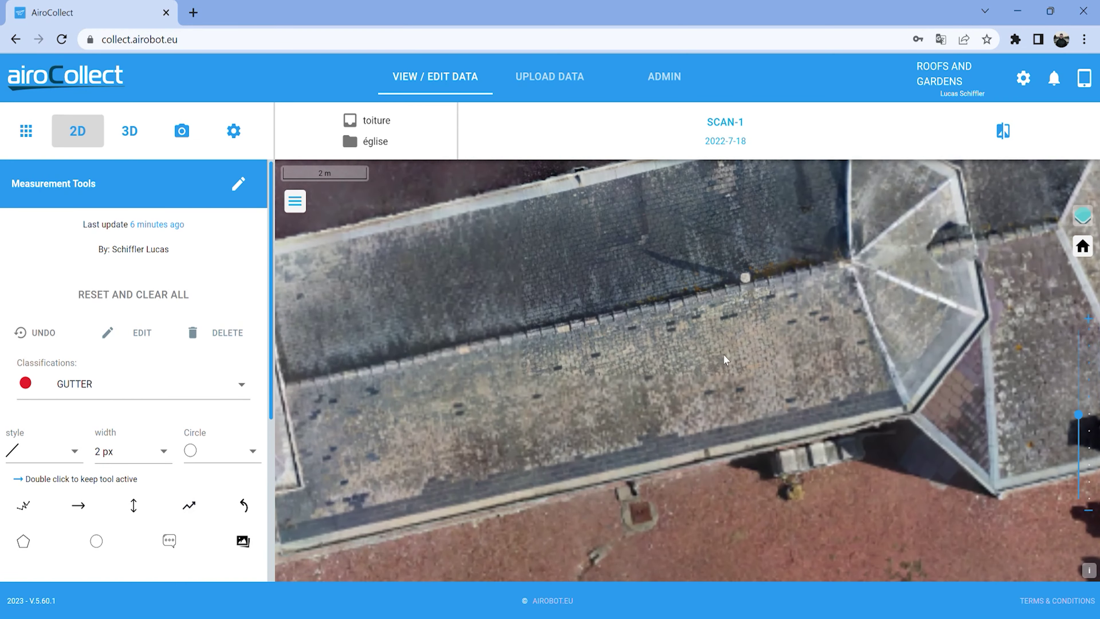
{"action": "scroll", "coordinate": [723, 355], "scroll_direction": "down", "scroll_amount": 1}
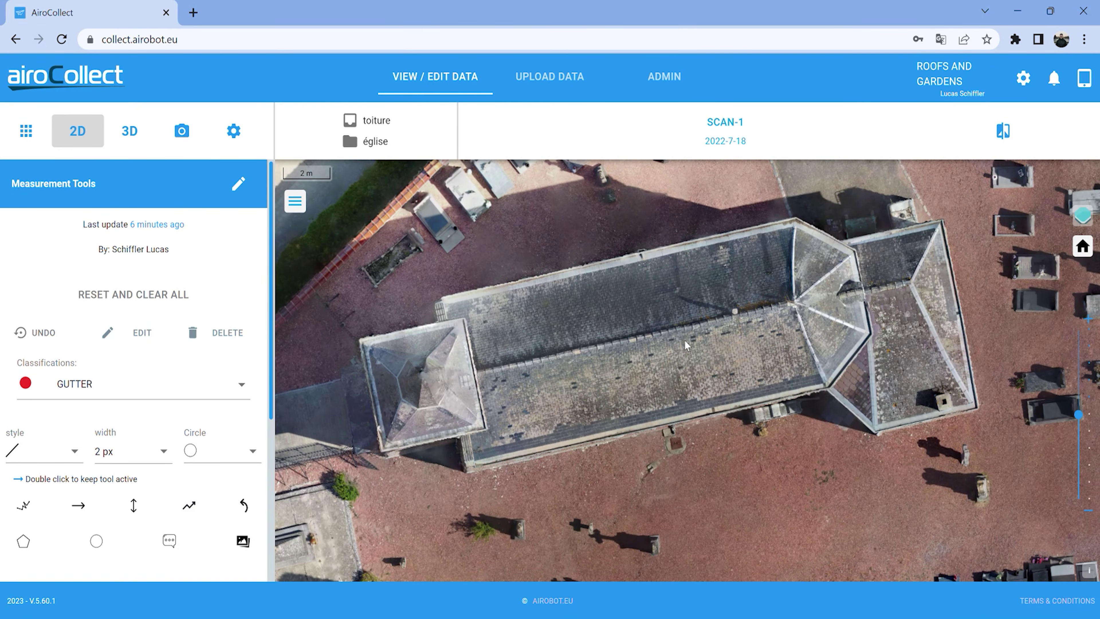
{"action": "scroll", "coordinate": [193, 472], "scroll_direction": "down", "scroll_amount": 3}
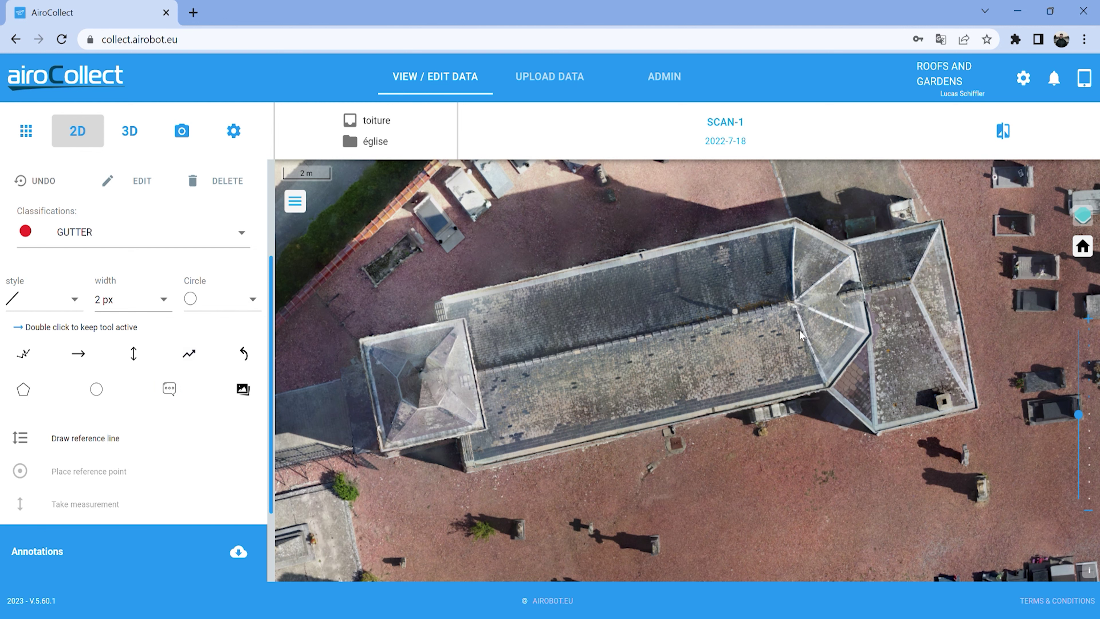
{"action": "left_click_drag", "start_coordinate": [748, 334], "coordinate": [579, 349]}
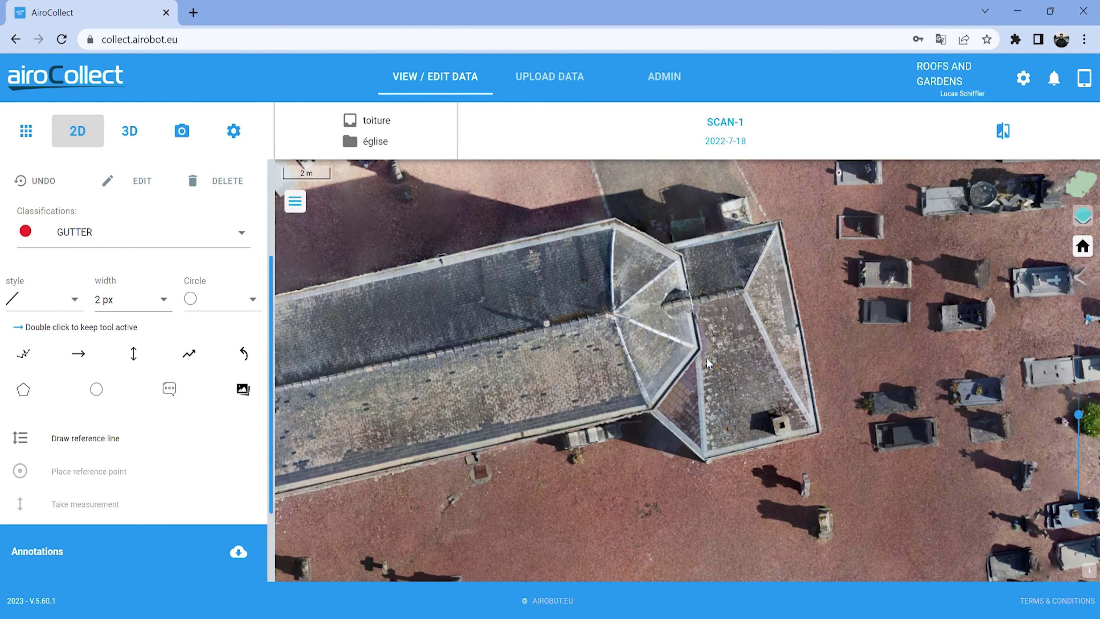
{"action": "scroll", "coordinate": [706, 358], "scroll_direction": "up", "scroll_amount": 2}
{"action": "scroll", "coordinate": [662, 322], "scroll_direction": "up", "scroll_amount": 1}
{"action": "left_click_drag", "start_coordinate": [662, 322], "coordinate": [739, 398]}
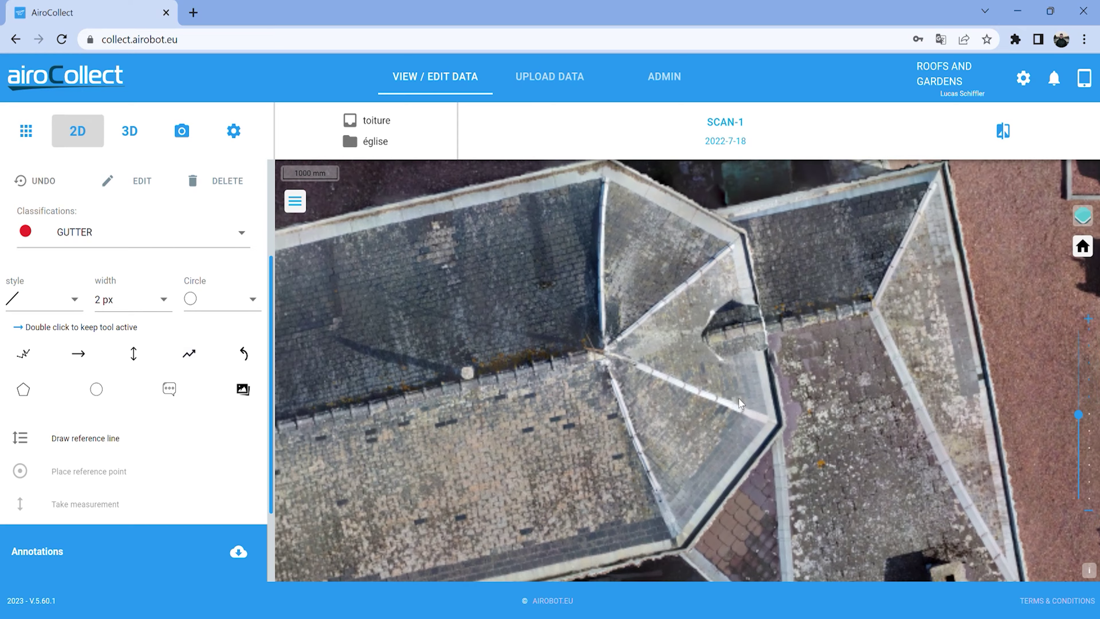
{"action": "scroll", "coordinate": [739, 398], "scroll_direction": "down", "scroll_amount": 3}
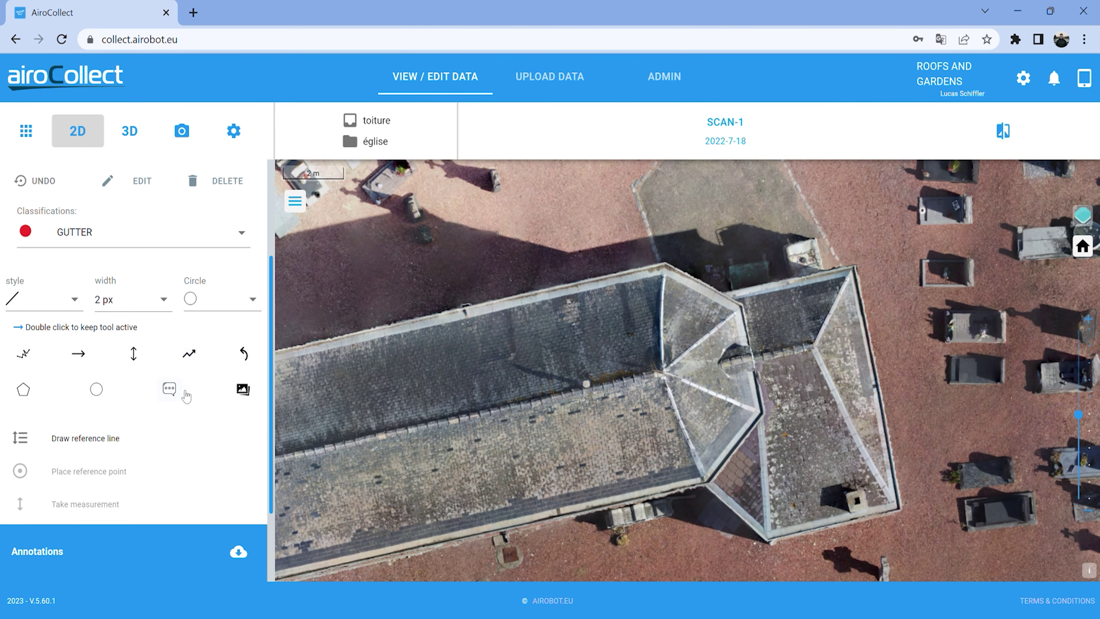
Start a 2D text annotation titled "plan" with the description "test 2" and attach the semicircular plan drawing image.
{"action": "left_click", "coordinate": [170, 389]}
{"action": "left_click", "coordinate": [124, 446]}
{"action": "type", "text": "plan"}
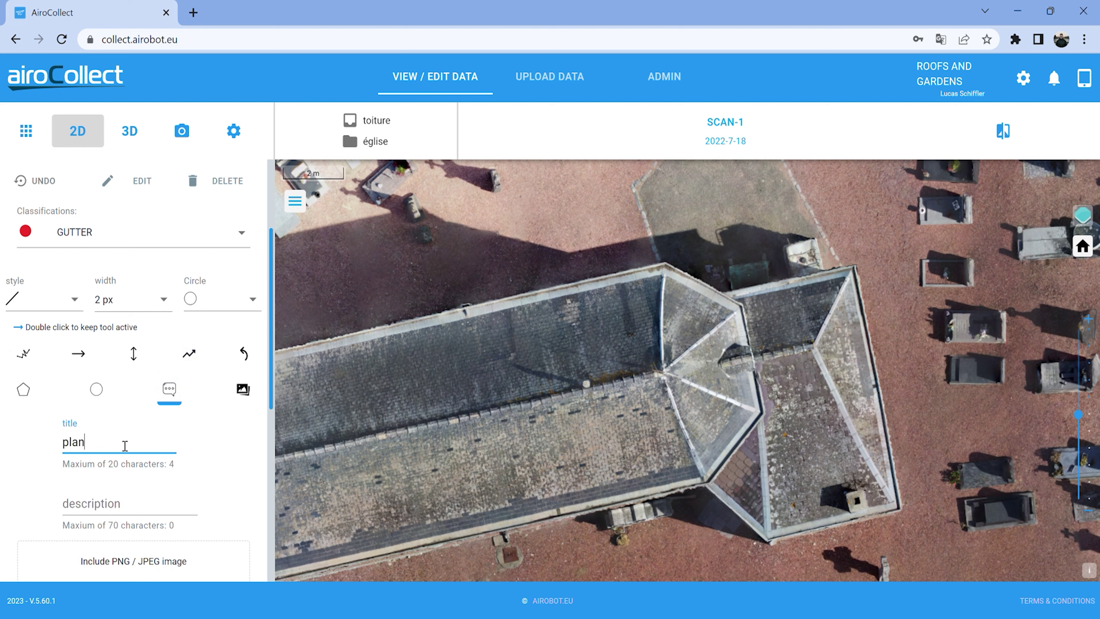
{"action": "scroll", "coordinate": [177, 472], "scroll_direction": "down", "scroll_amount": 2}
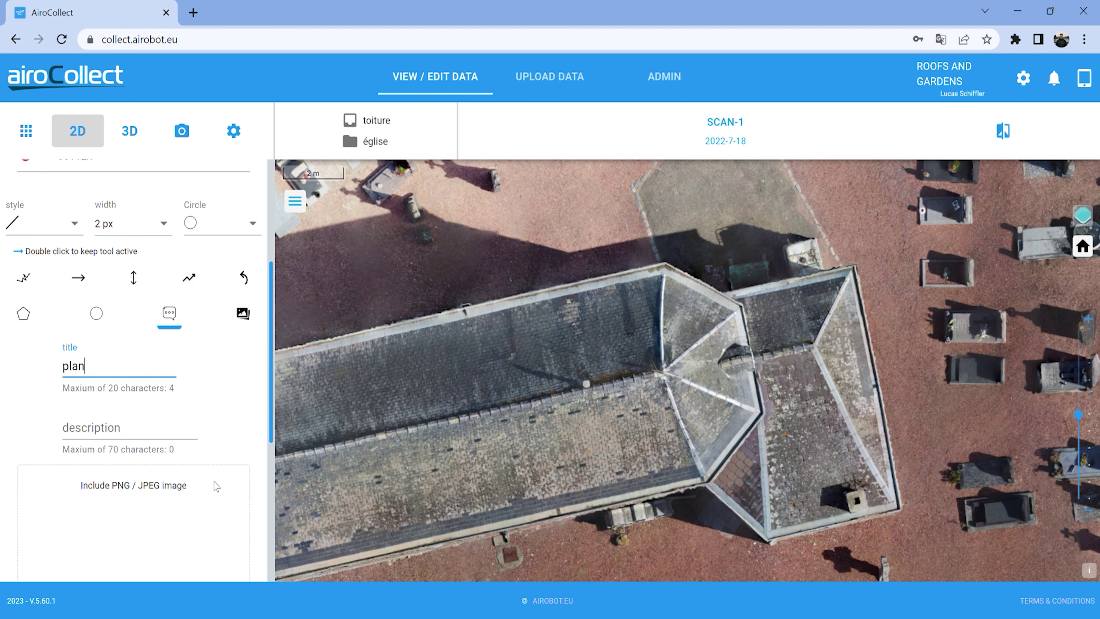
{"action": "left_click", "coordinate": [112, 431]}
{"action": "type", "text": "test 2"}
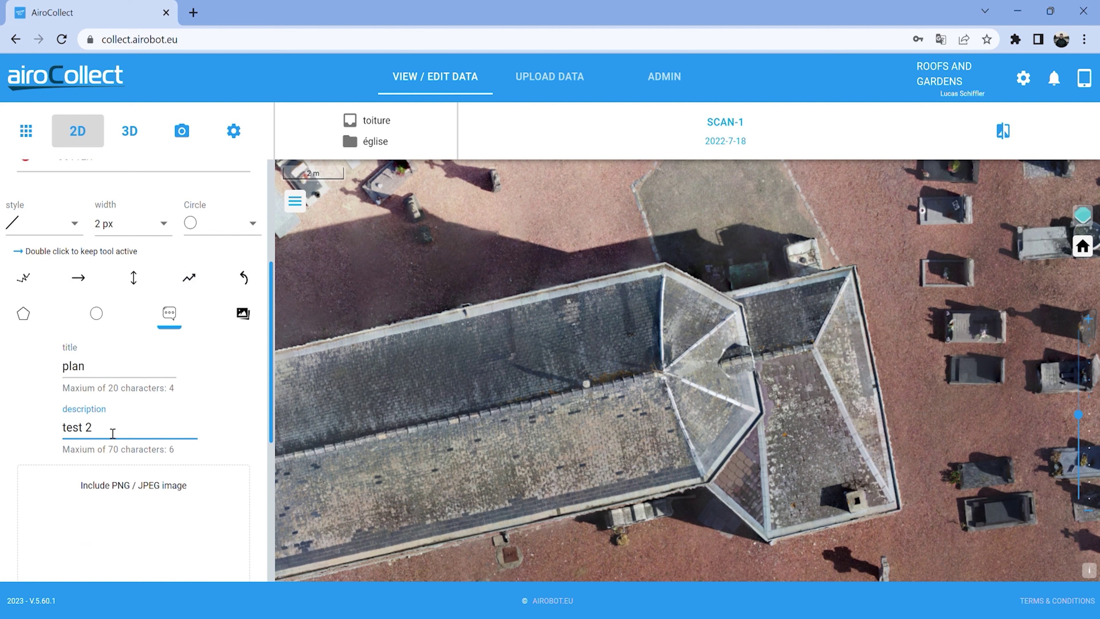
{"action": "left_click", "coordinate": [166, 499]}
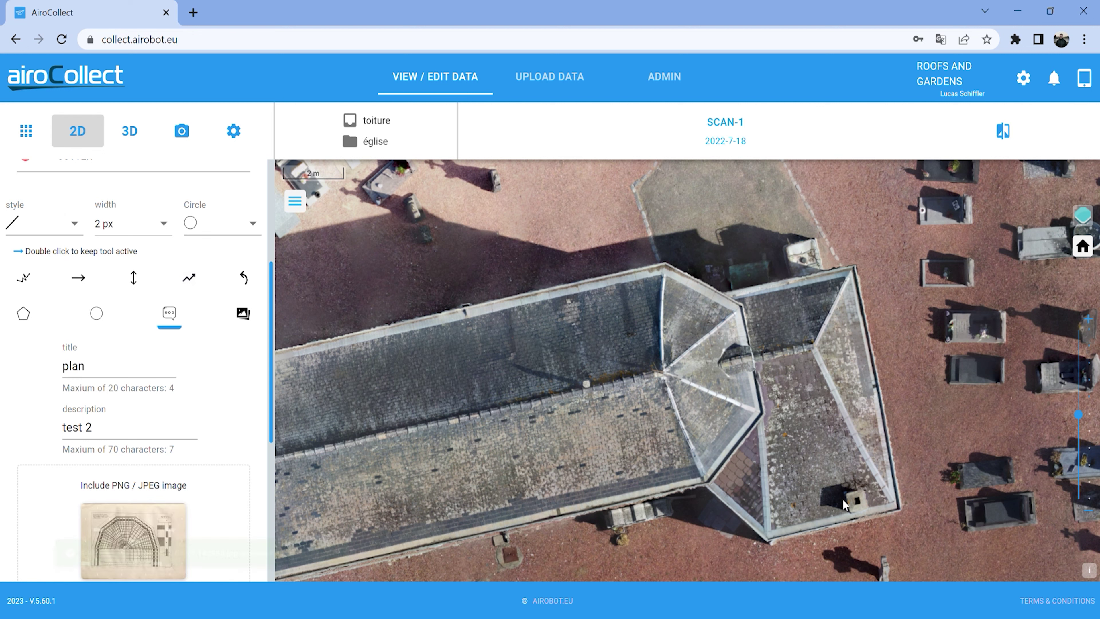
Place the "plan" text annotation where the main roof ridge meets the apse roof, and close its pop-up.
{"action": "scroll", "coordinate": [174, 447], "scroll_direction": "down", "scroll_amount": 4}
{"action": "mouse_move", "coordinate": [143, 350]}
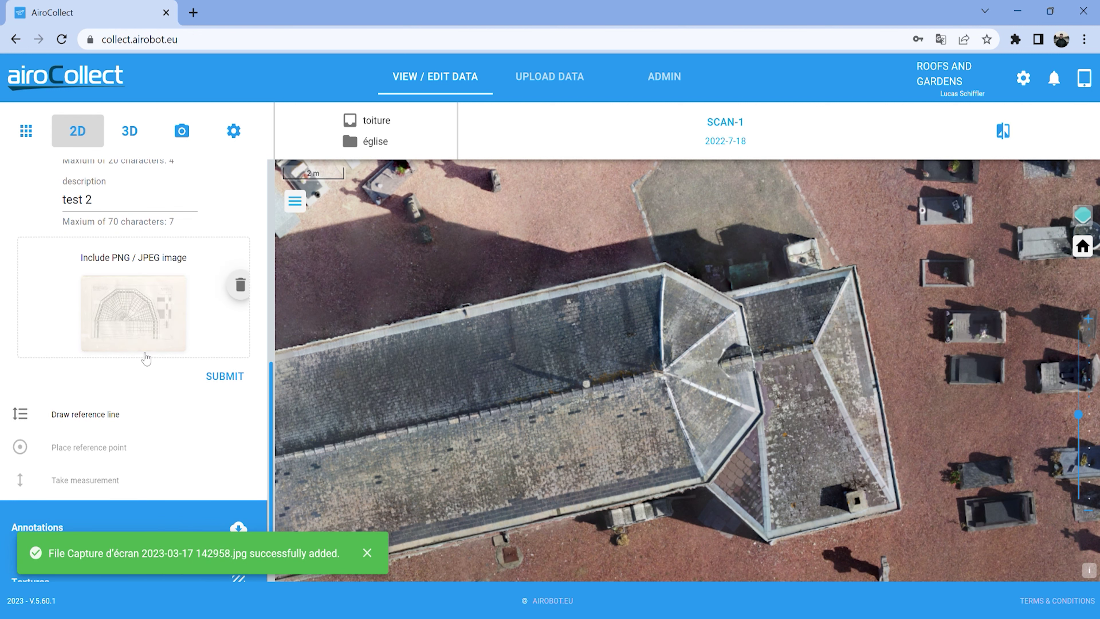
{"action": "left_click", "coordinate": [239, 376]}
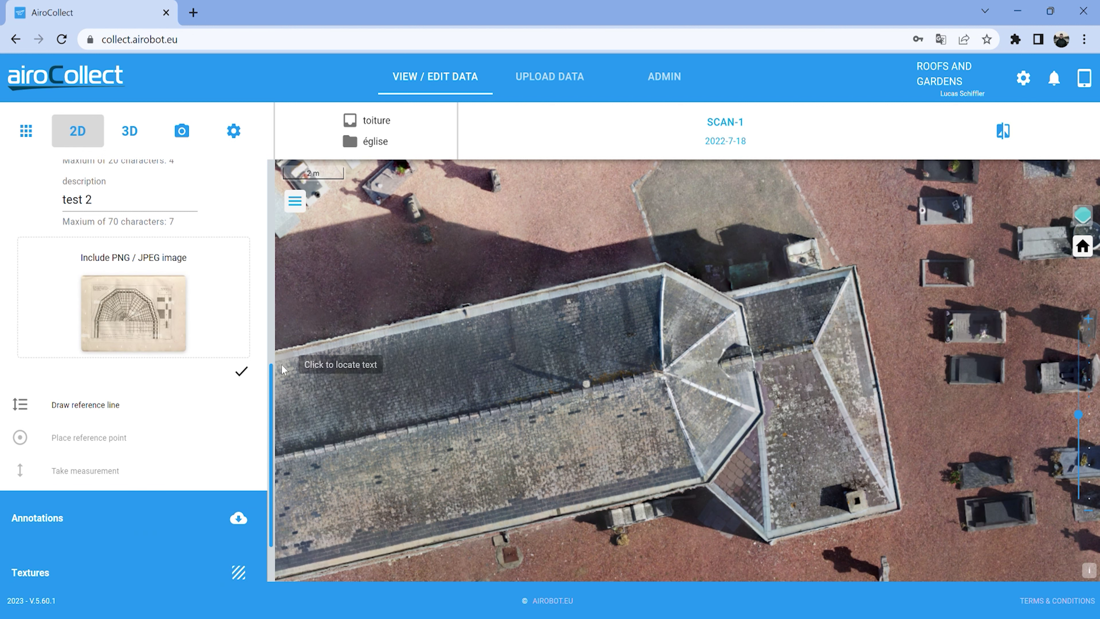
{"action": "left_click", "coordinate": [667, 377]}
{"action": "scroll", "coordinate": [693, 396], "scroll_direction": "up", "scroll_amount": 3}
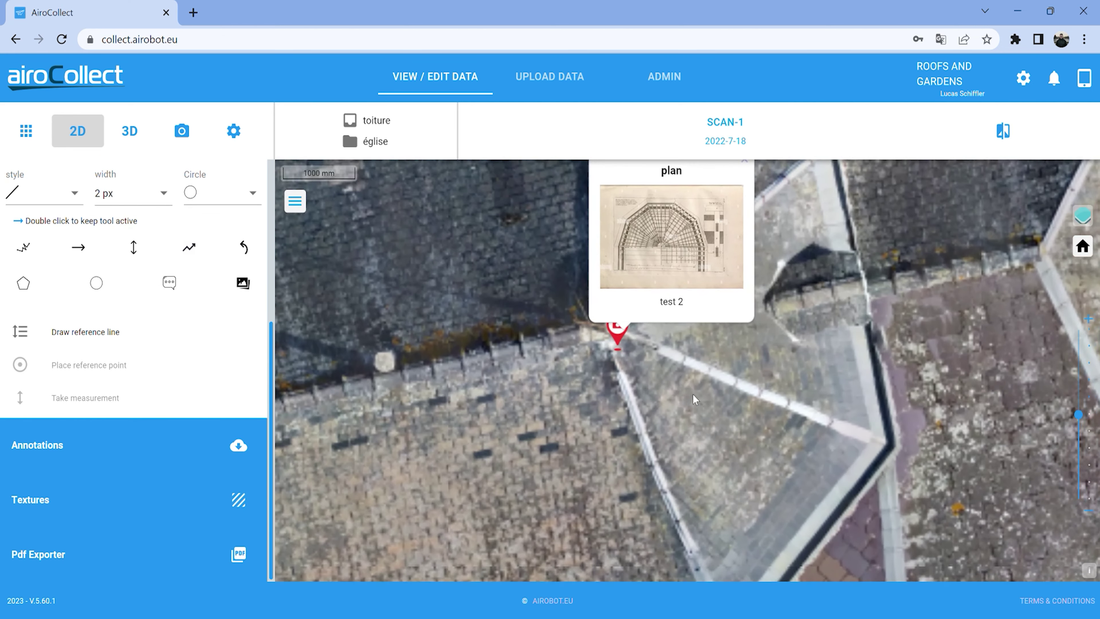
{"action": "mouse_move", "coordinate": [681, 372]}
{"action": "left_mouse_down"}
{"action": "mouse_move", "coordinate": [711, 418]}
{"action": "mouse_move", "coordinate": [702, 474]}
{"action": "left_mouse_up"}
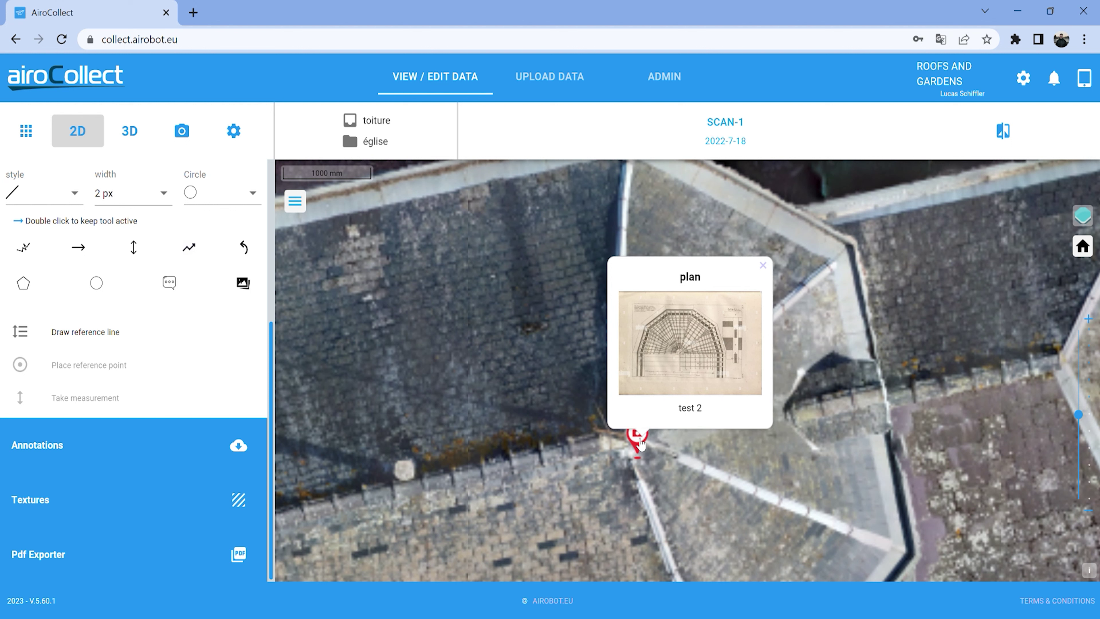
{"action": "left_click", "coordinate": [762, 266]}
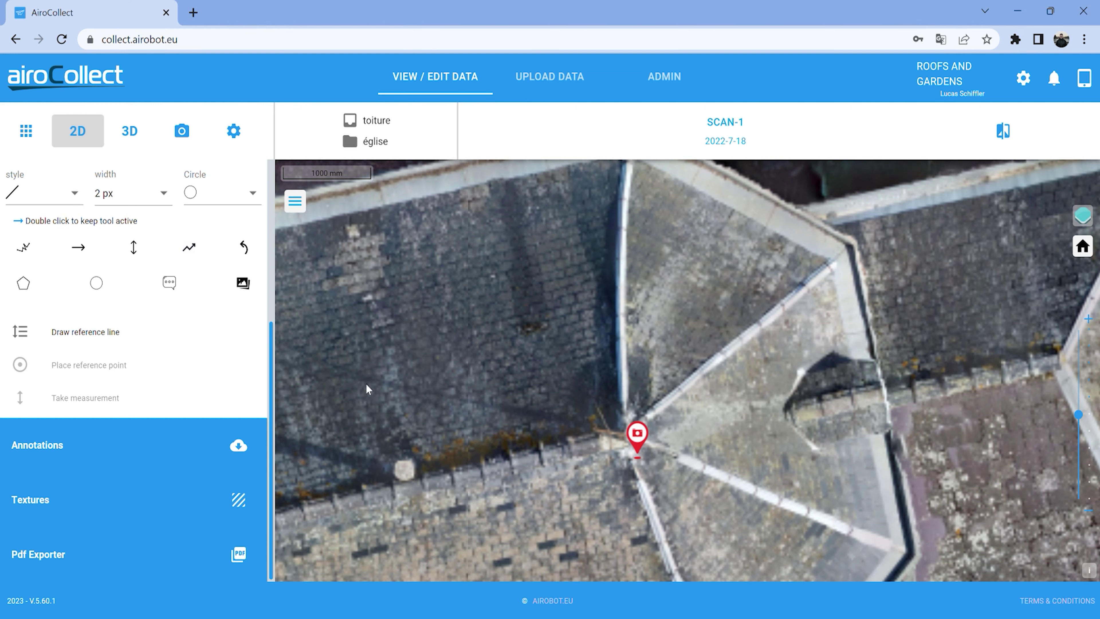
Bring the whole church into the 2D view and delete the existing 3D snapshot from the PDF exporter.
{"action": "scroll", "coordinate": [409, 475], "scroll_direction": "down", "scroll_amount": 3}
{"action": "left_click_drag", "start_coordinate": [567, 446], "coordinate": [852, 331]}
{"action": "scroll", "coordinate": [853, 335], "scroll_direction": "down", "scroll_amount": 3}
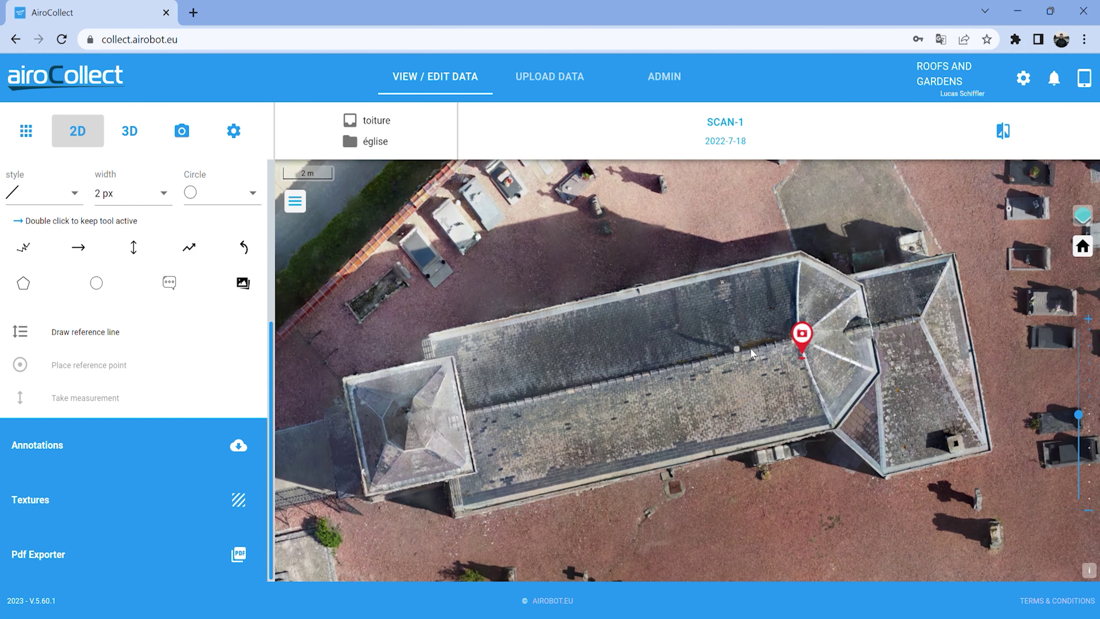
{"action": "left_click", "coordinate": [67, 559]}
{"action": "scroll", "coordinate": [198, 540], "scroll_direction": "down", "scroll_amount": 4}
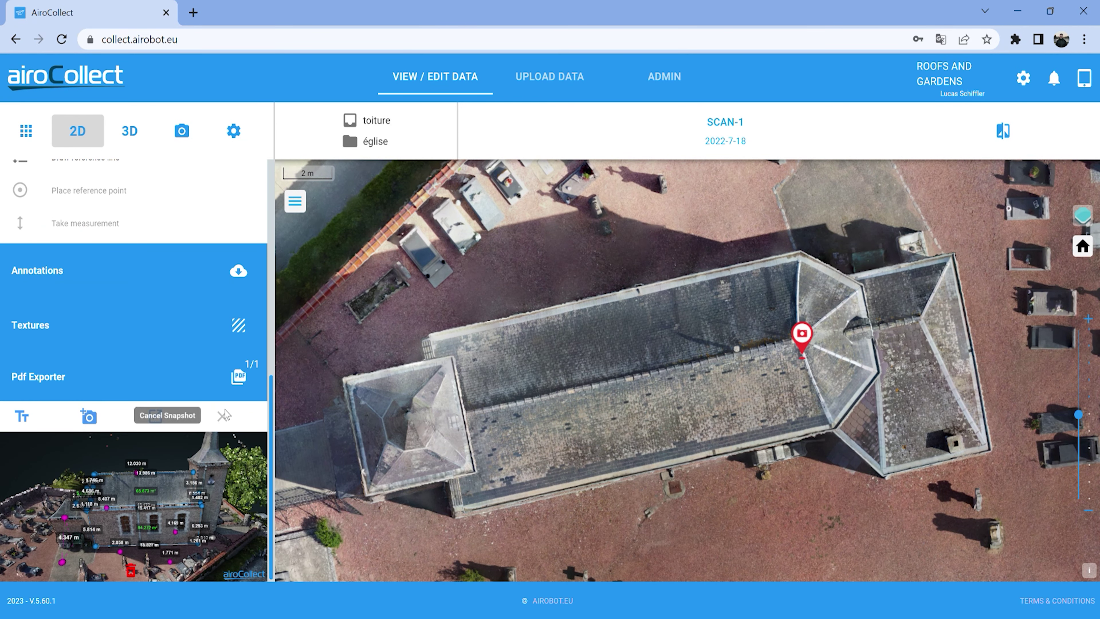
{"action": "left_click", "coordinate": [137, 570]}
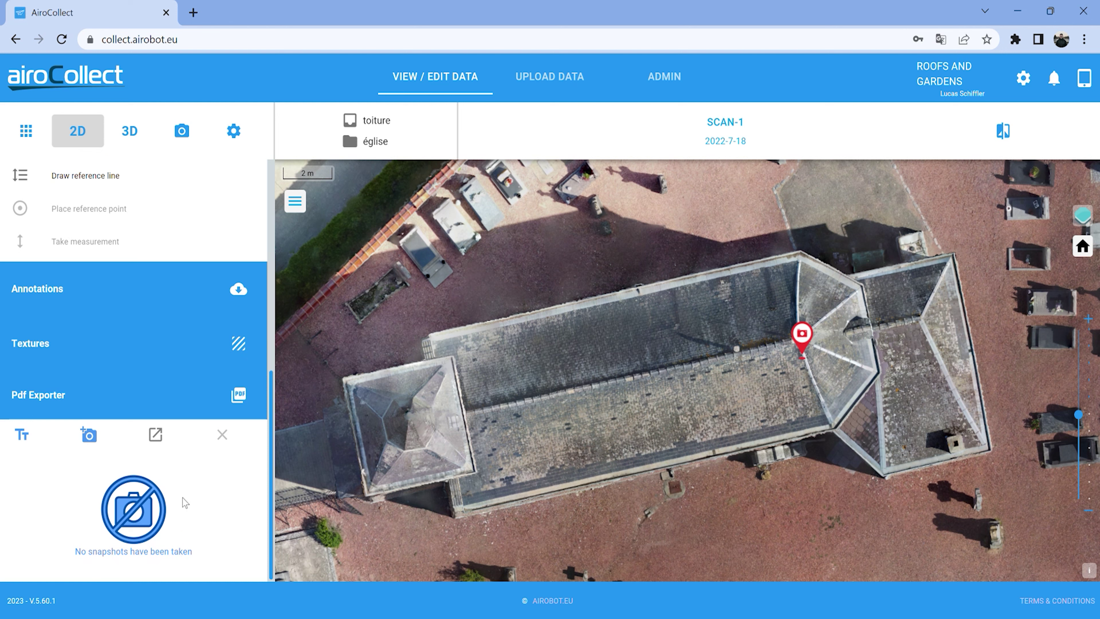
Take a PDF snapshot of the 2D view framing the whole church roof with the "plan" annotation marker.
{"action": "left_click", "coordinate": [88, 435]}
{"action": "left_click_drag", "start_coordinate": [704, 397], "coordinate": [658, 379]}
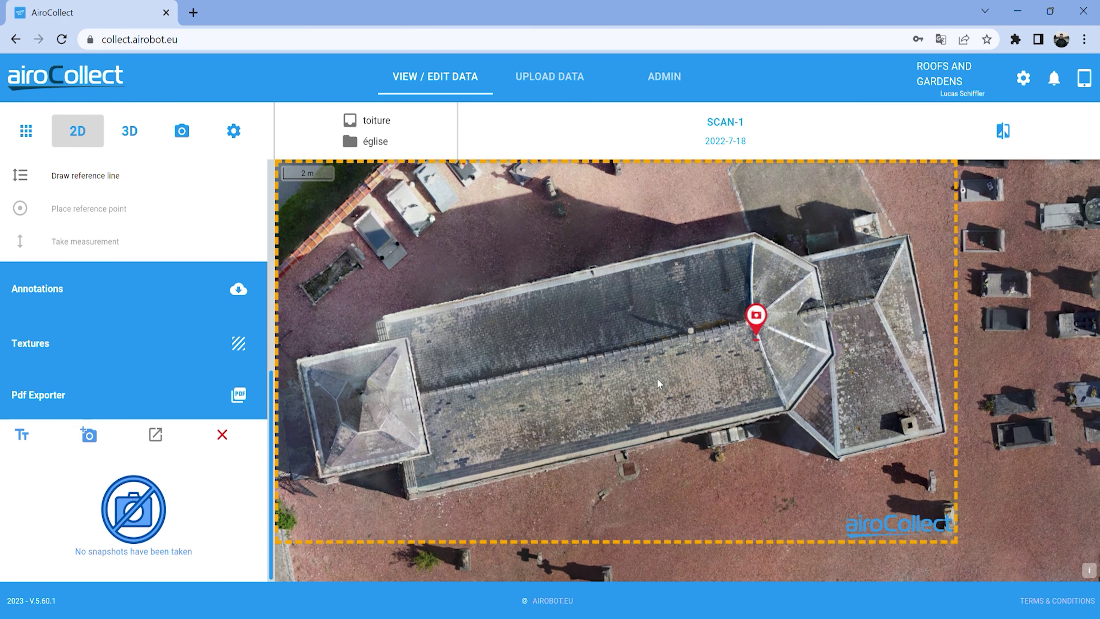
{"action": "left_click", "coordinate": [94, 441]}
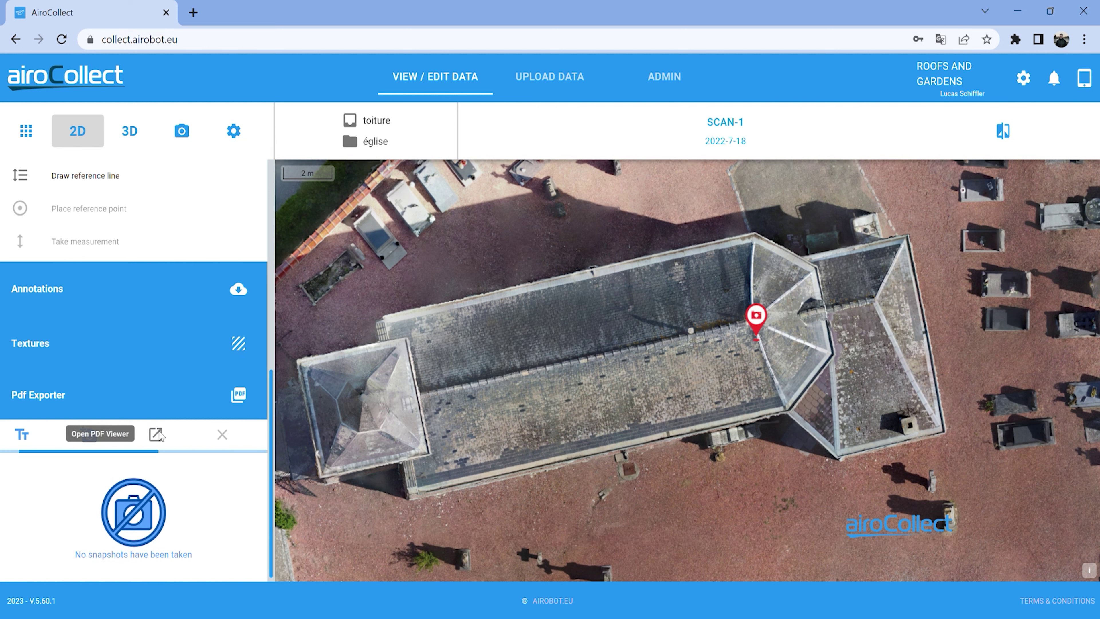
{"action": "scroll", "coordinate": [164, 437], "scroll_direction": "down", "scroll_amount": 3}
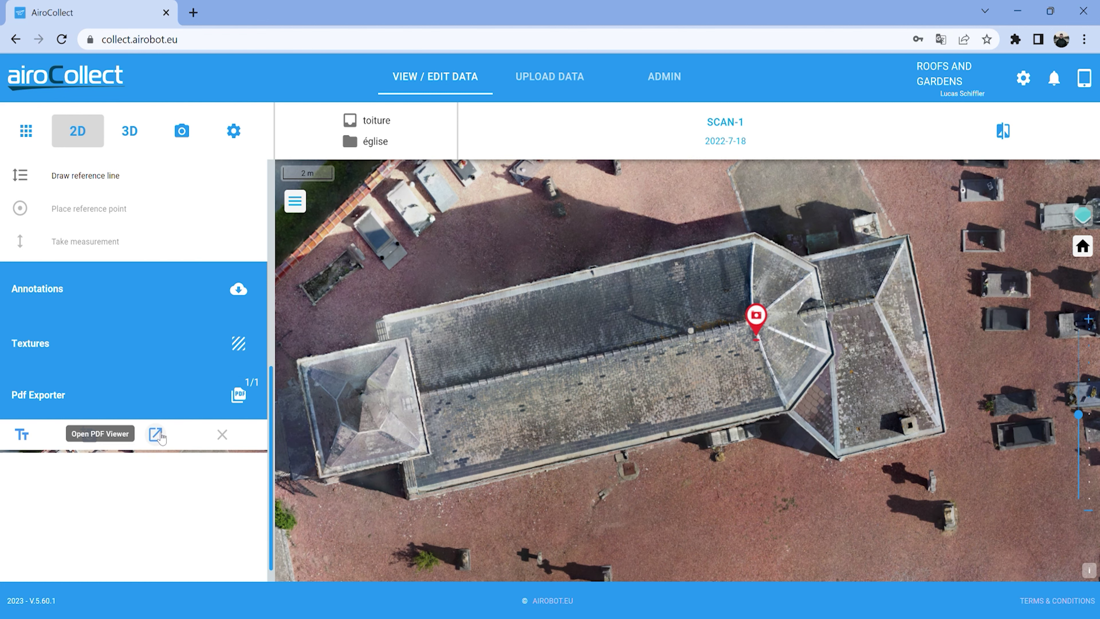
Open the PDF report and examine its snapshot page and the 3D and 2D annotation tables, then leave the viewer.
{"action": "left_click", "coordinate": [159, 435]}
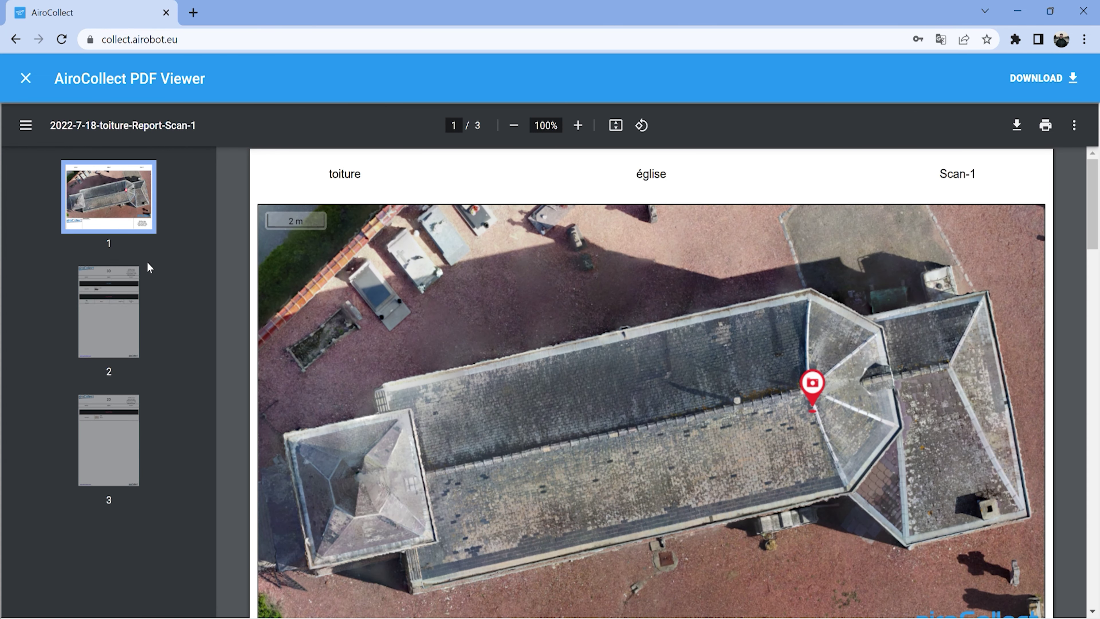
{"action": "left_click", "coordinate": [125, 317]}
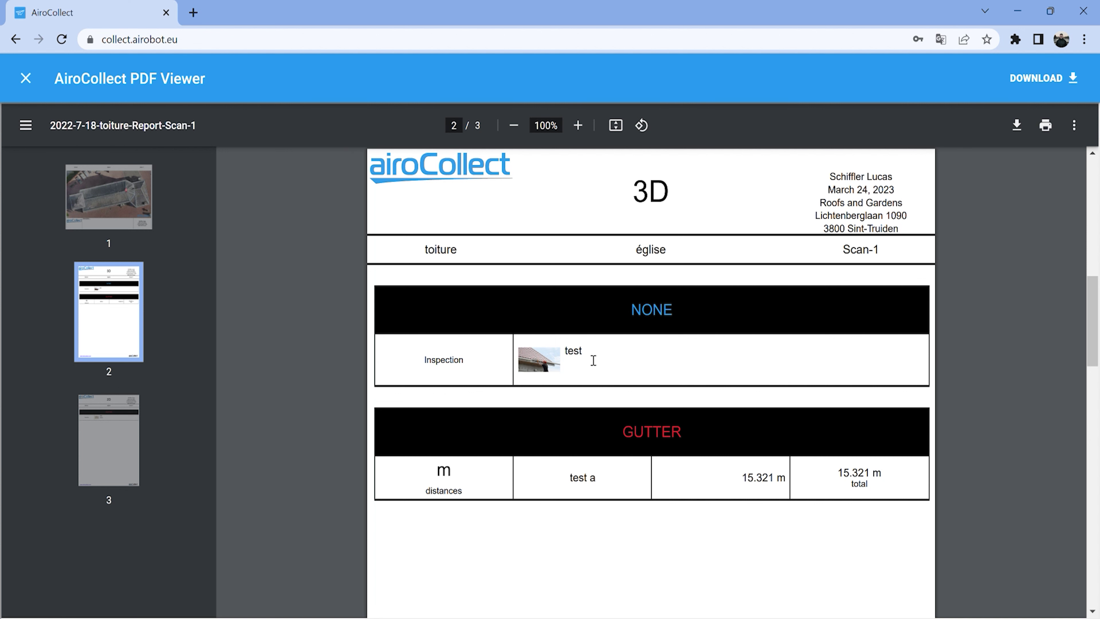
{"action": "scroll", "coordinate": [577, 364], "scroll_direction": "up", "scroll_amount": 2}
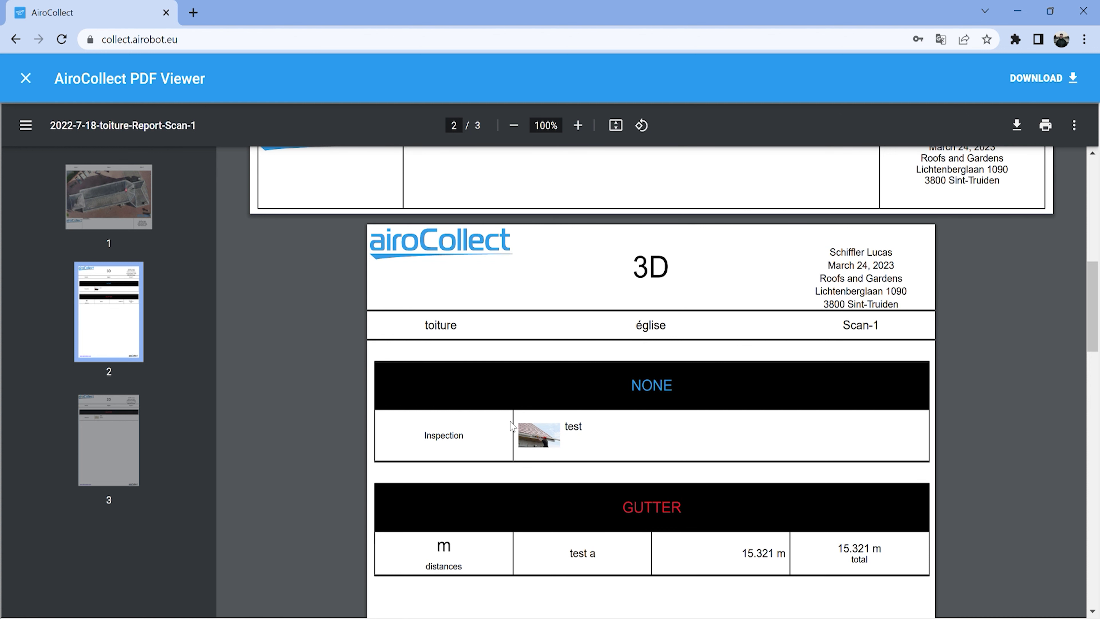
{"action": "scroll", "coordinate": [701, 464], "scroll_direction": "down", "scroll_amount": 2}
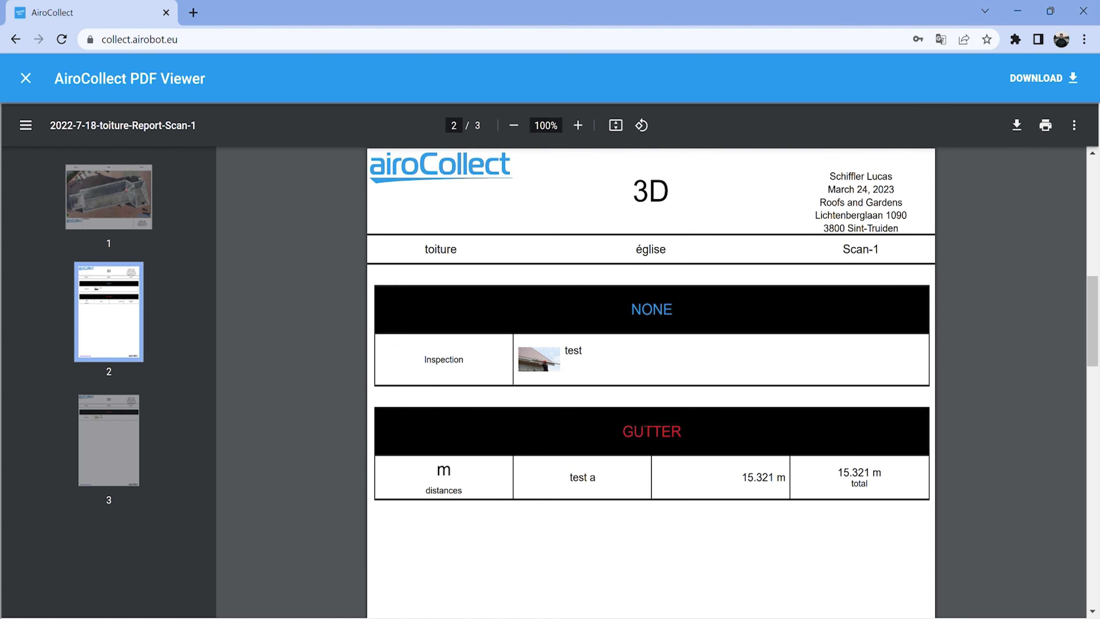
{"action": "scroll", "coordinate": [656, 465], "scroll_direction": "down", "scroll_amount": 6}
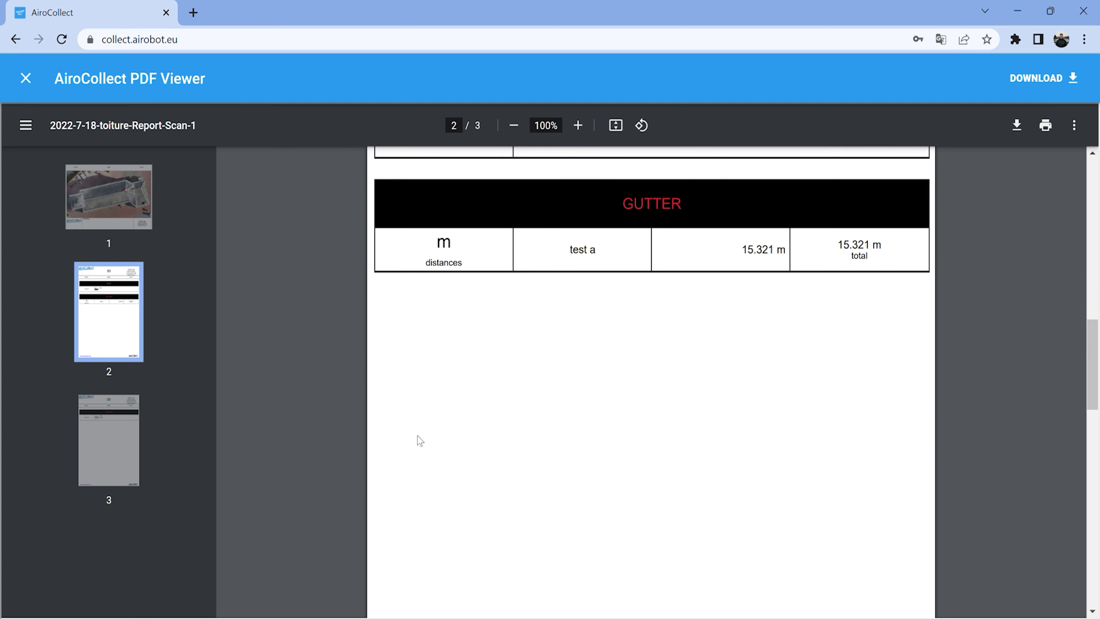
{"action": "scroll", "coordinate": [737, 440], "scroll_direction": "down", "scroll_amount": 10}
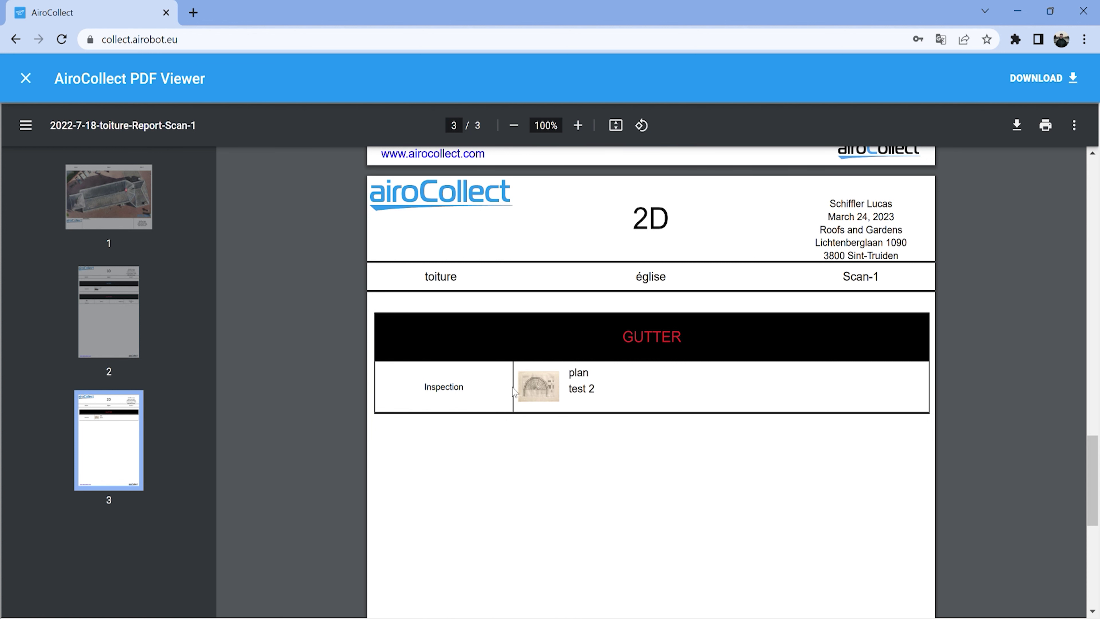
{"action": "scroll", "coordinate": [542, 407], "scroll_direction": "up", "scroll_amount": 5}
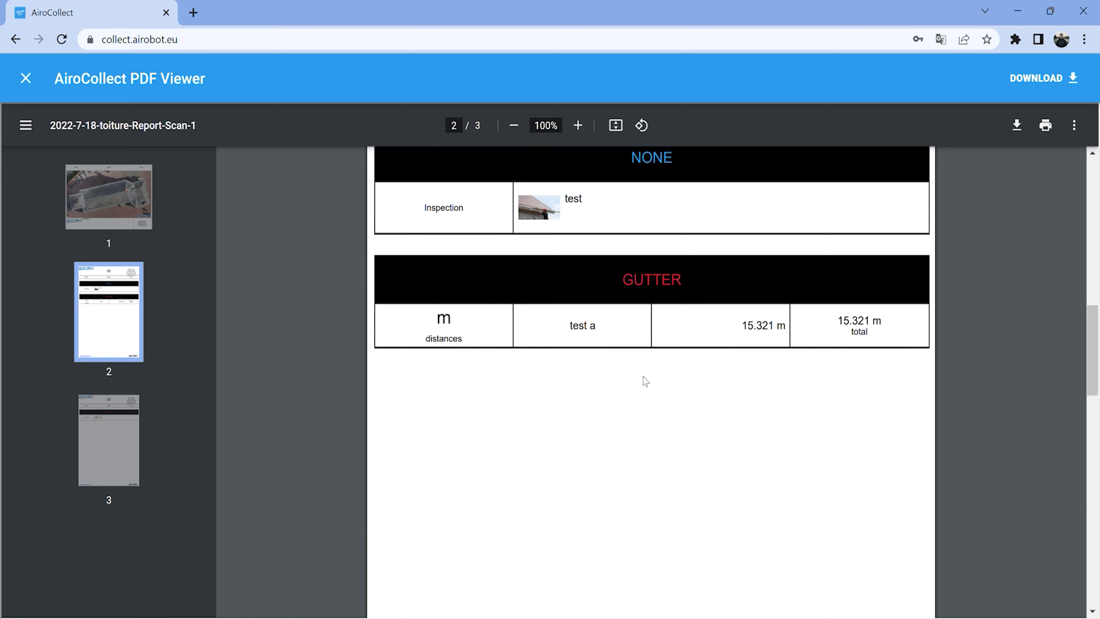
{"action": "scroll", "coordinate": [736, 303], "scroll_direction": "up", "scroll_amount": 15}
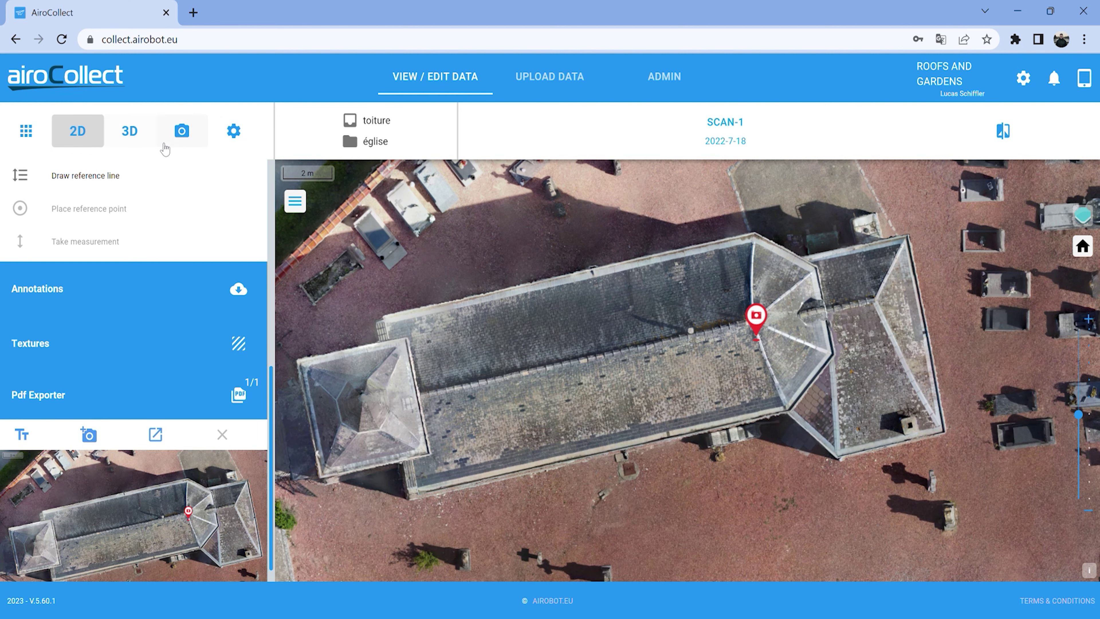
Open the scan's drone images and examine the annex roof tiles and ridges closely in DJI_0356.JPG.
{"action": "mouse_move", "coordinate": [455, 266]}
{"action": "left_mouse_down"}
{"action": "mouse_move", "coordinate": [441, 268]}
{"action": "mouse_move", "coordinate": [449, 272]}
{"action": "left_mouse_up"}
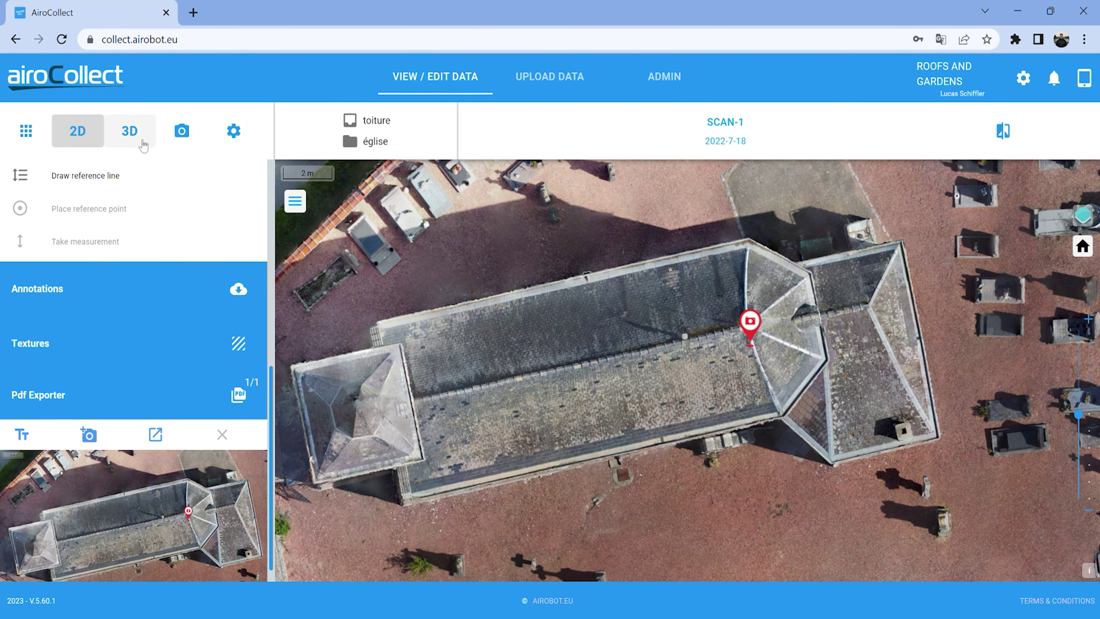
{"action": "left_click", "coordinate": [187, 138]}
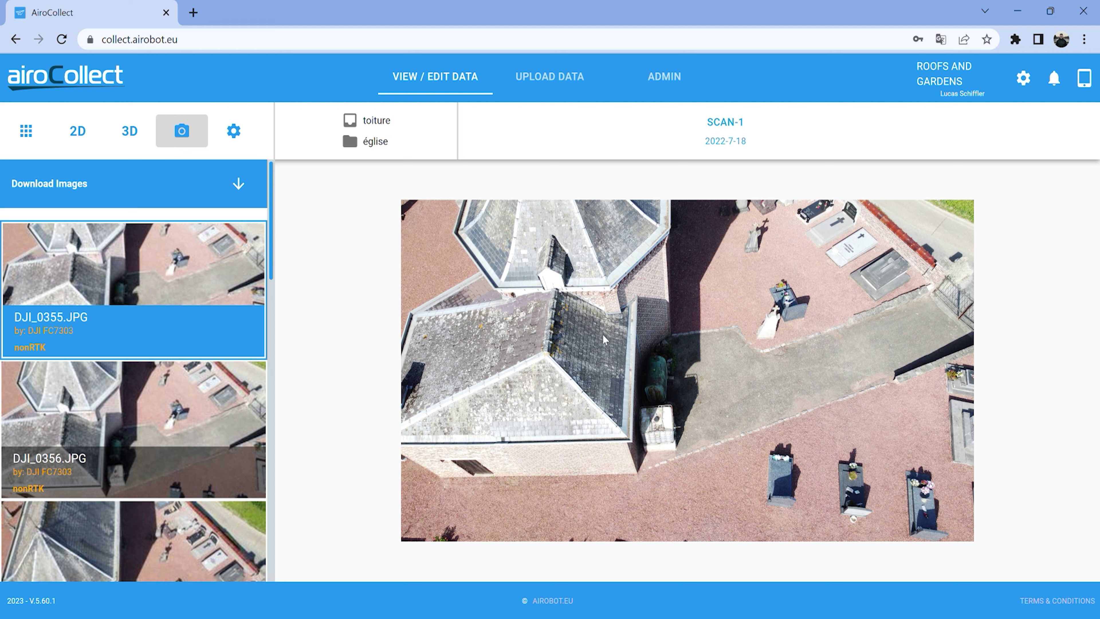
{"action": "left_click", "coordinate": [163, 414]}
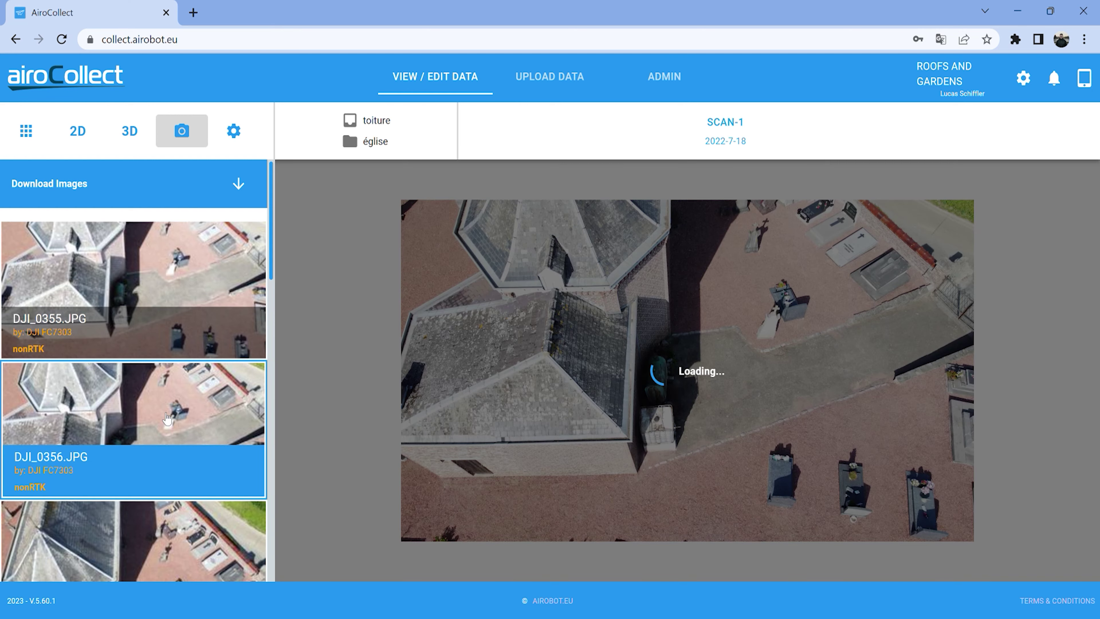
{"action": "scroll", "coordinate": [570, 409], "scroll_direction": "up", "scroll_amount": 5}
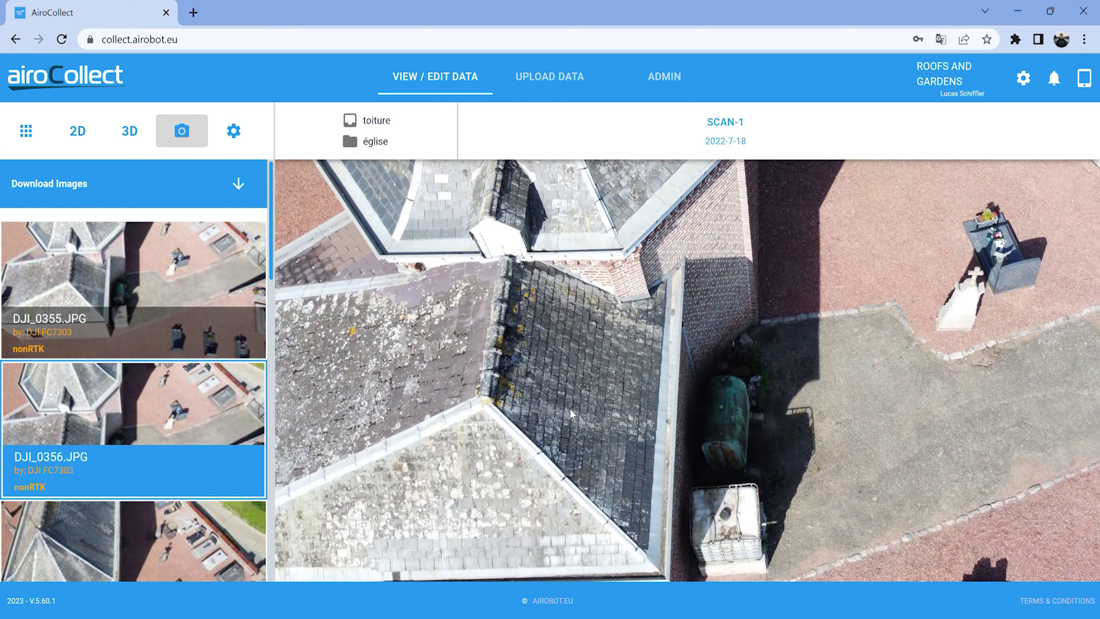
{"action": "scroll", "coordinate": [570, 408], "scroll_direction": "down", "scroll_amount": 5}
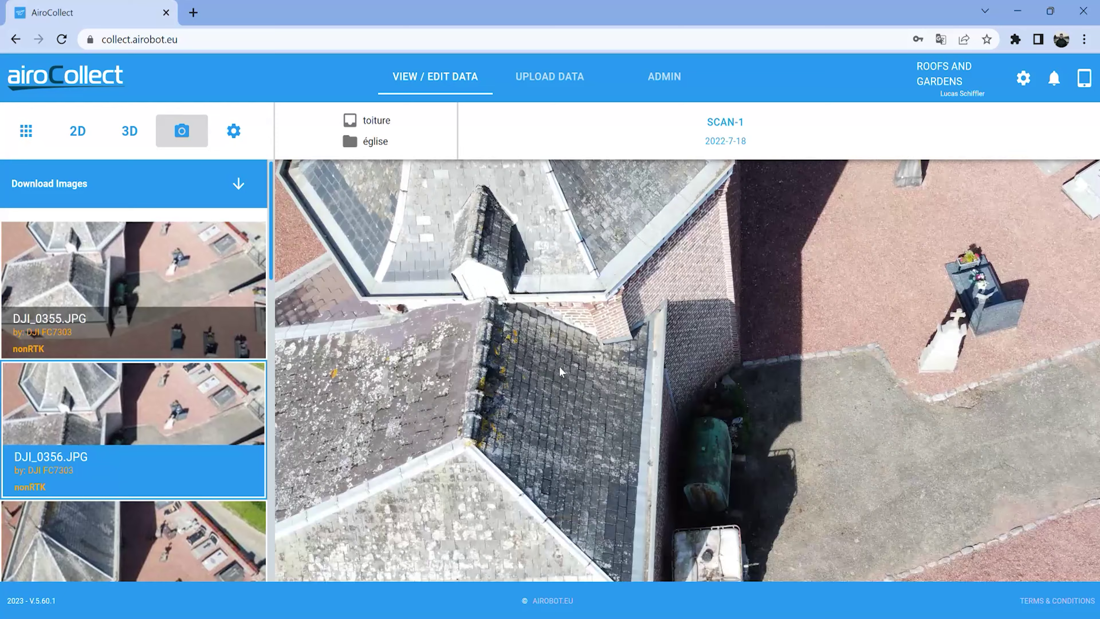
{"action": "scroll", "coordinate": [559, 366], "scroll_direction": "up", "scroll_amount": 5}
{"action": "scroll", "coordinate": [522, 388], "scroll_direction": "up", "scroll_amount": 2}
{"action": "scroll", "coordinate": [522, 380], "scroll_direction": "down", "scroll_amount": 5}
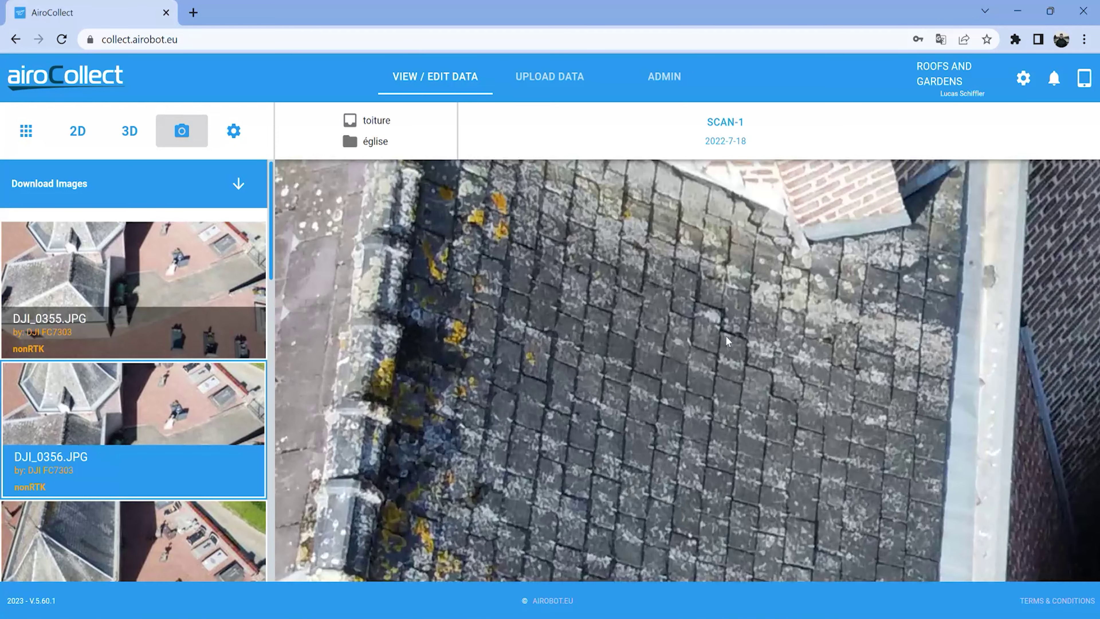
{"action": "scroll", "coordinate": [565, 461], "scroll_direction": "up", "scroll_amount": 5}
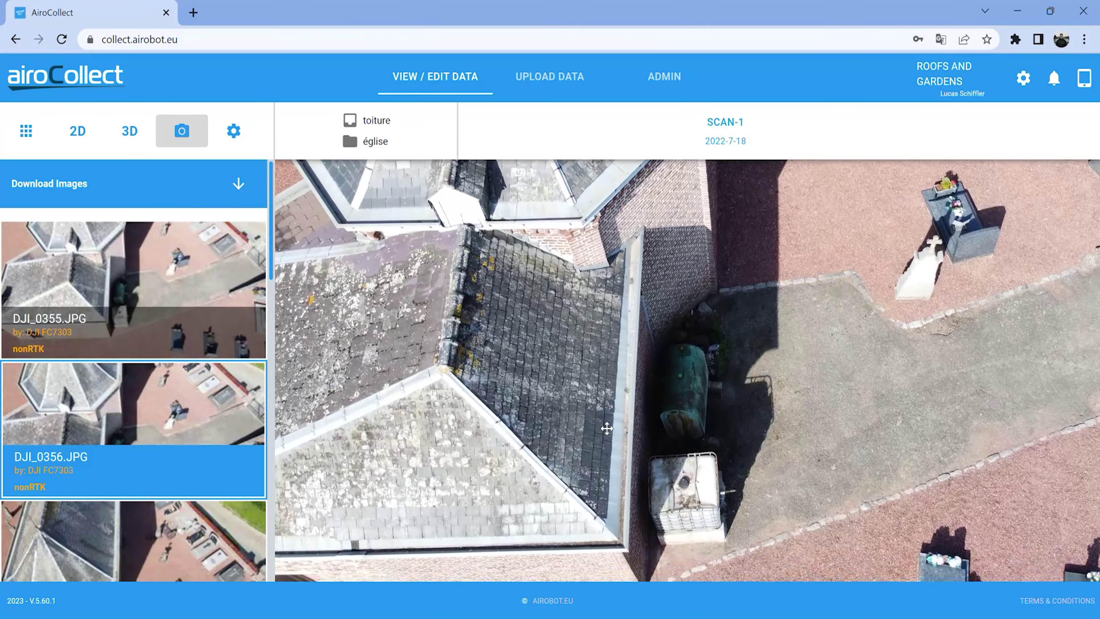
{"action": "scroll", "coordinate": [565, 460], "scroll_direction": "down", "scroll_amount": 3}
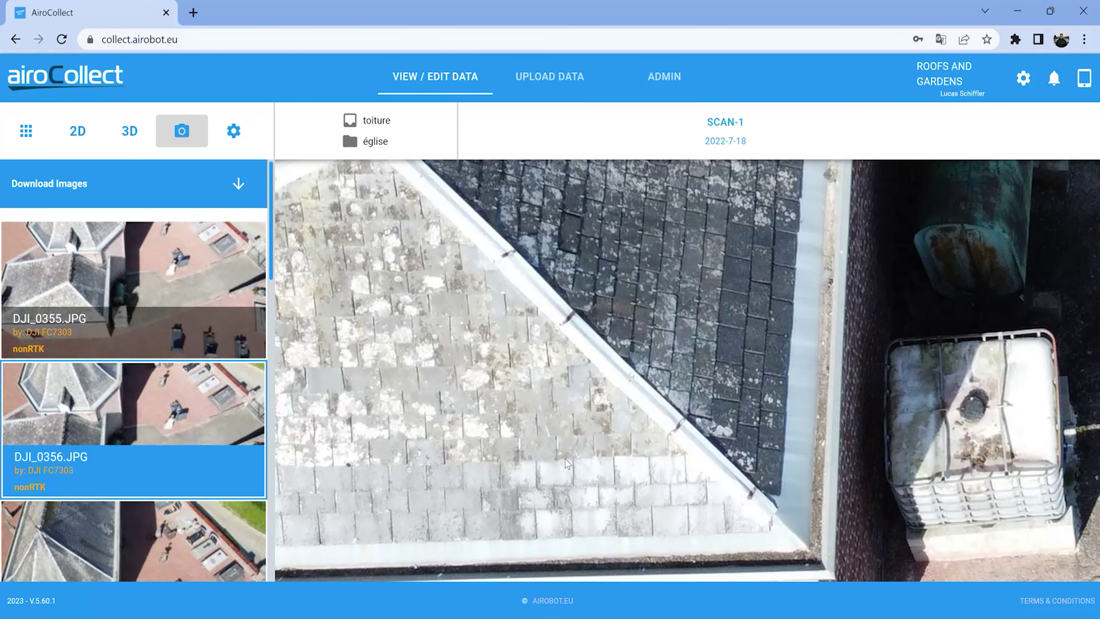
{"action": "scroll", "coordinate": [622, 433], "scroll_direction": "down", "scroll_amount": 5}
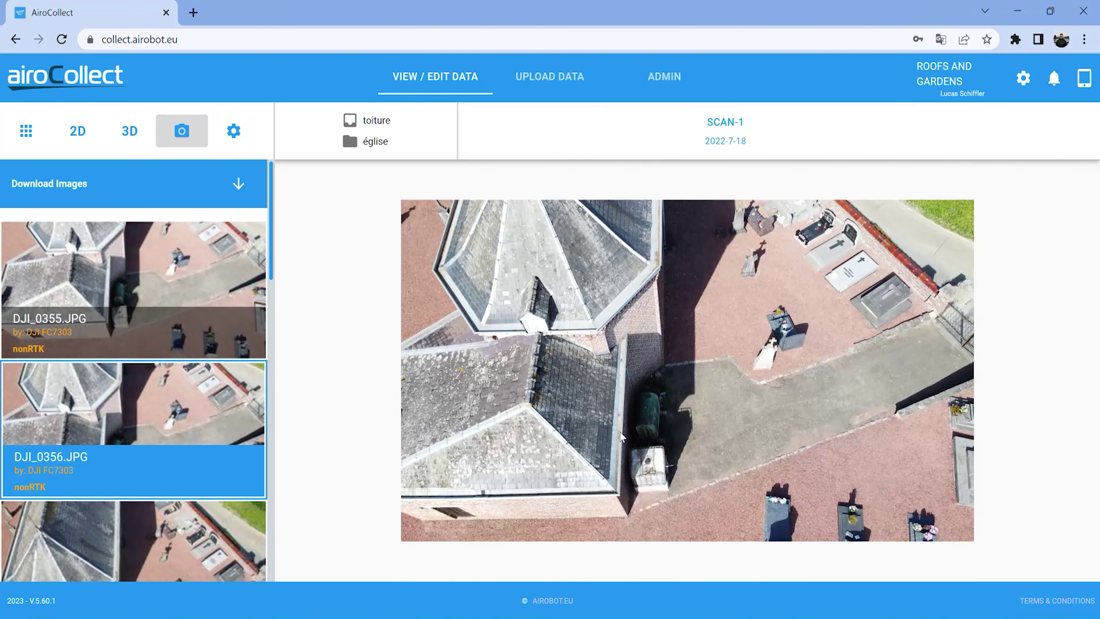